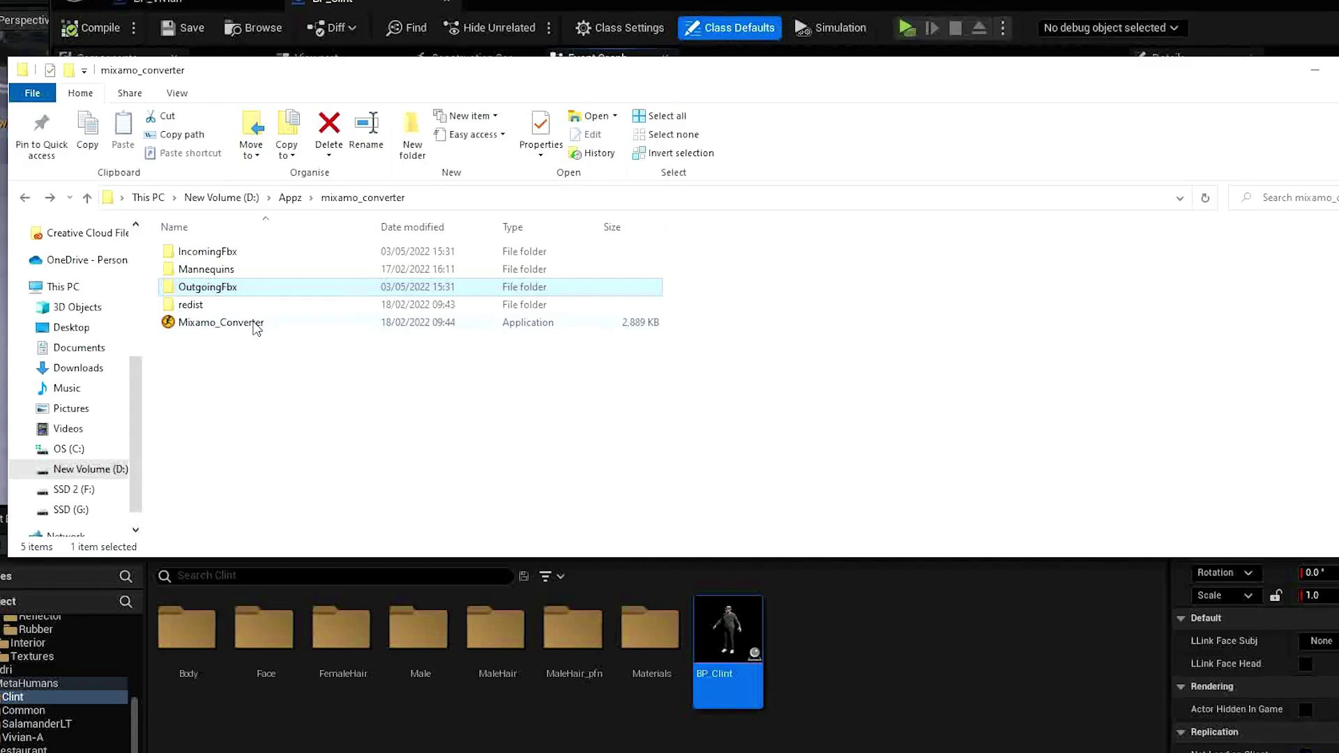
- Launch Mixamo_Converter.exe from the mixamo_converter install folder
double_click(257, 323)
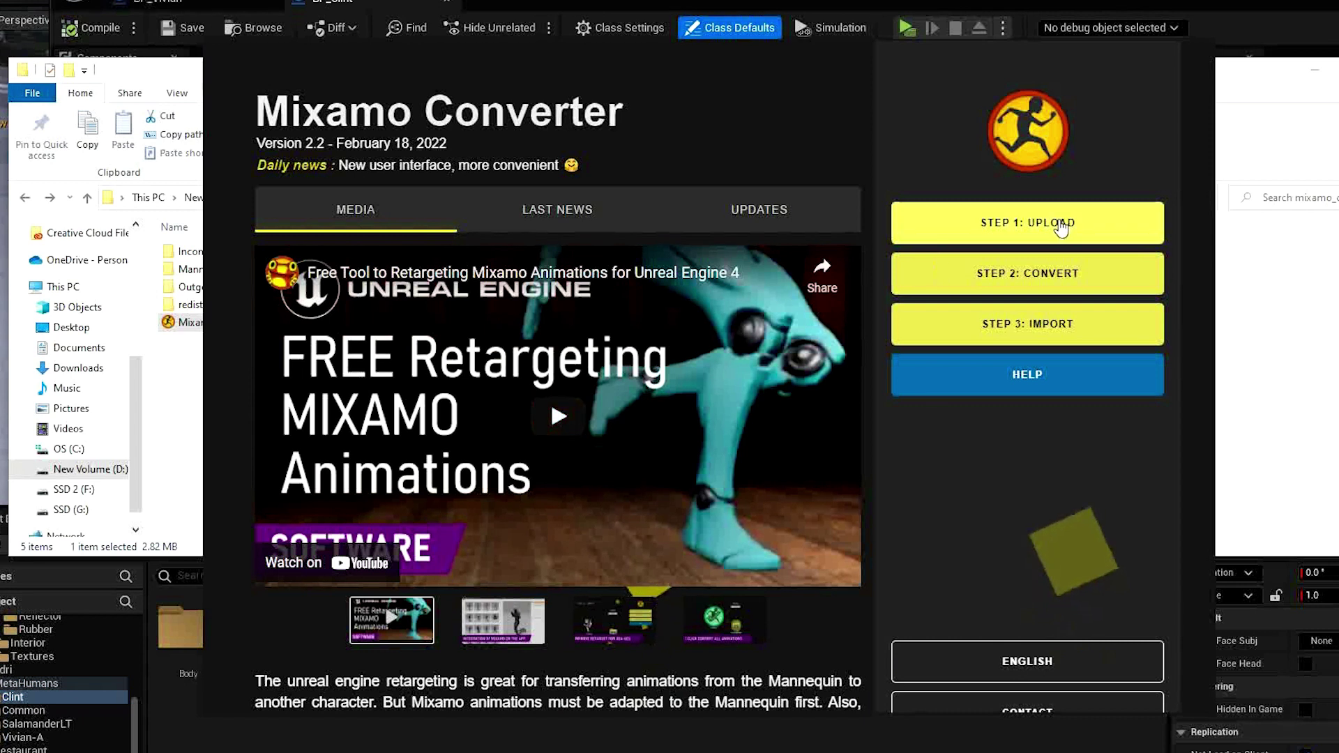
- From STEP 1: UPLOAD, load the Mixamo.com site inside the converter
click(1060, 228)
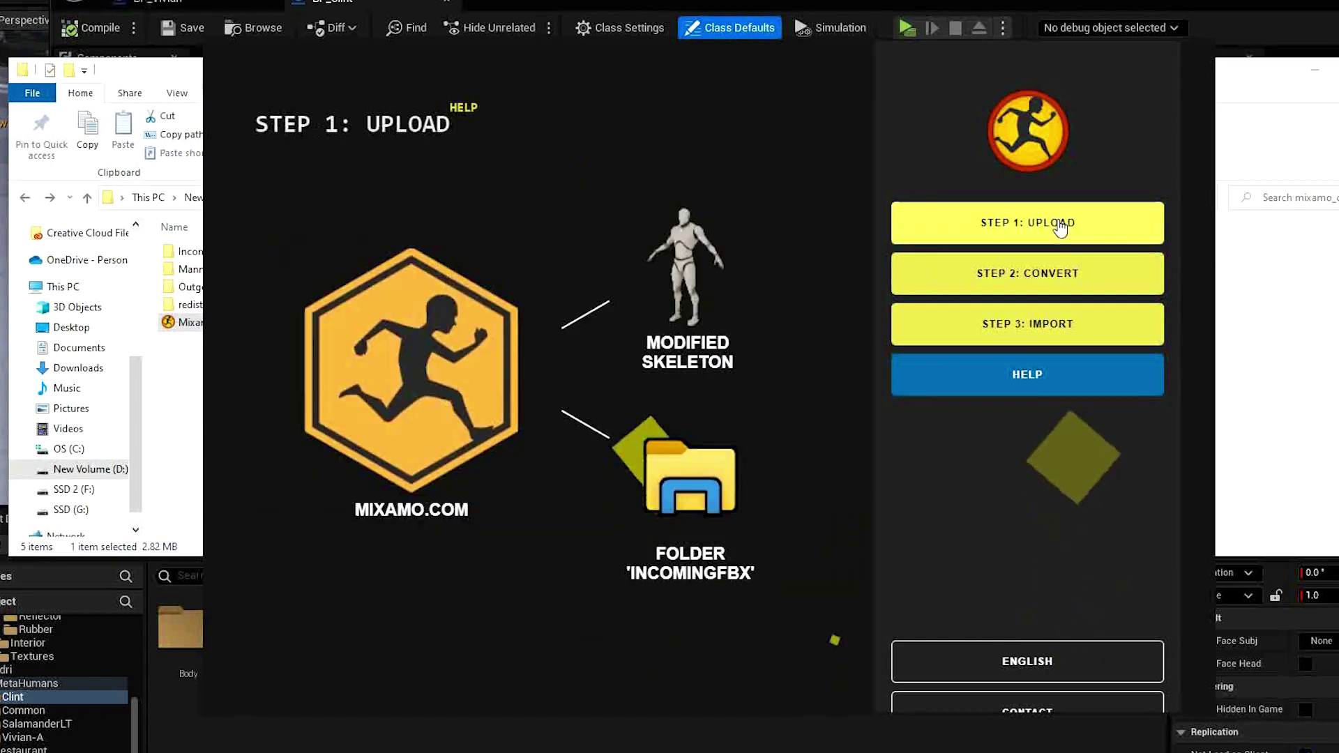
click(395, 393)
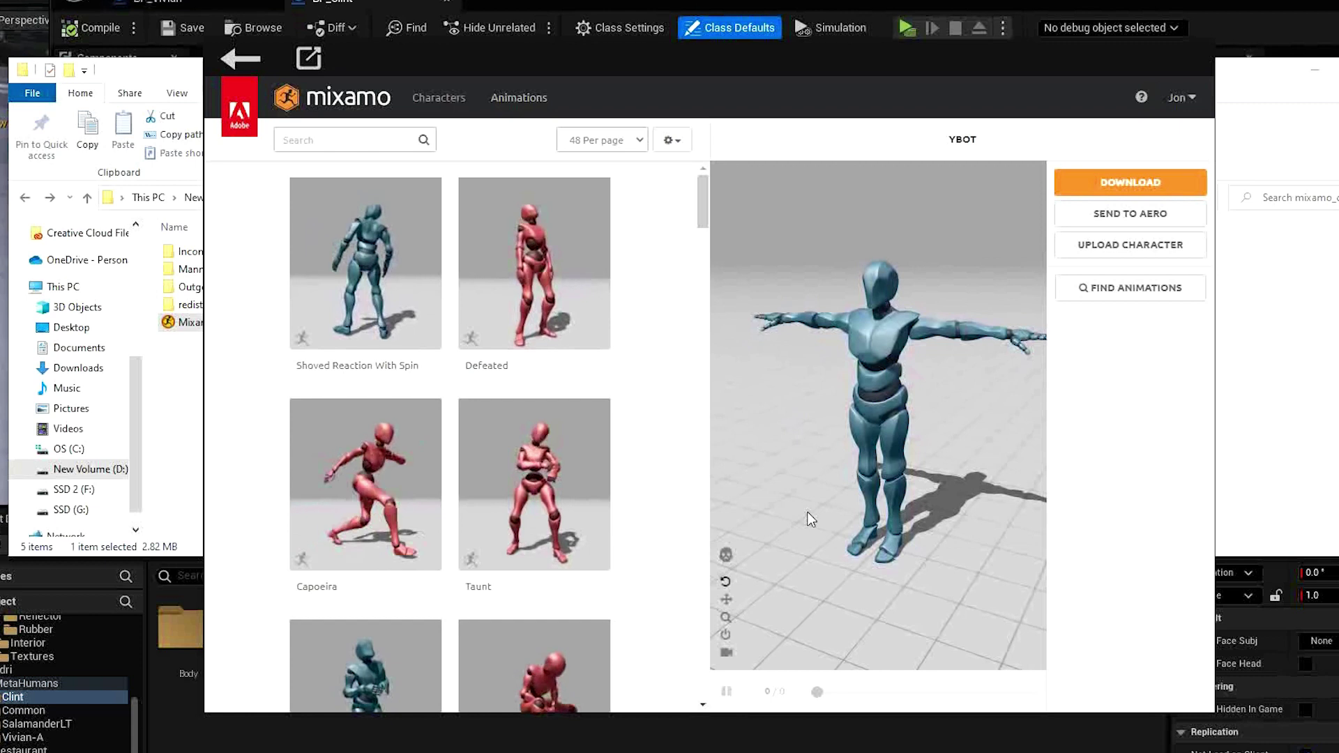
- Upload SK_Mannequin_For_Mixamo from the Mannequins folder and accept the auto-rig review twice
click(1124, 259)
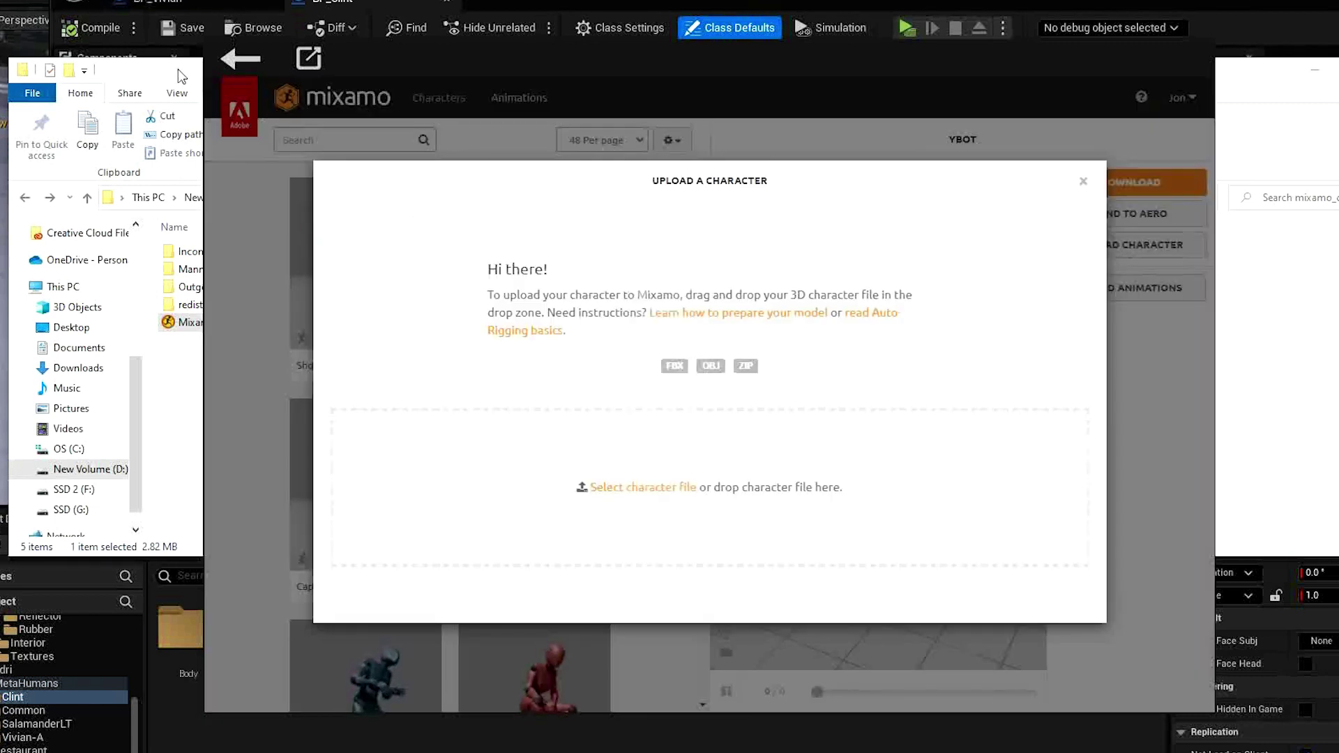
drag(186, 75, 160, 495)
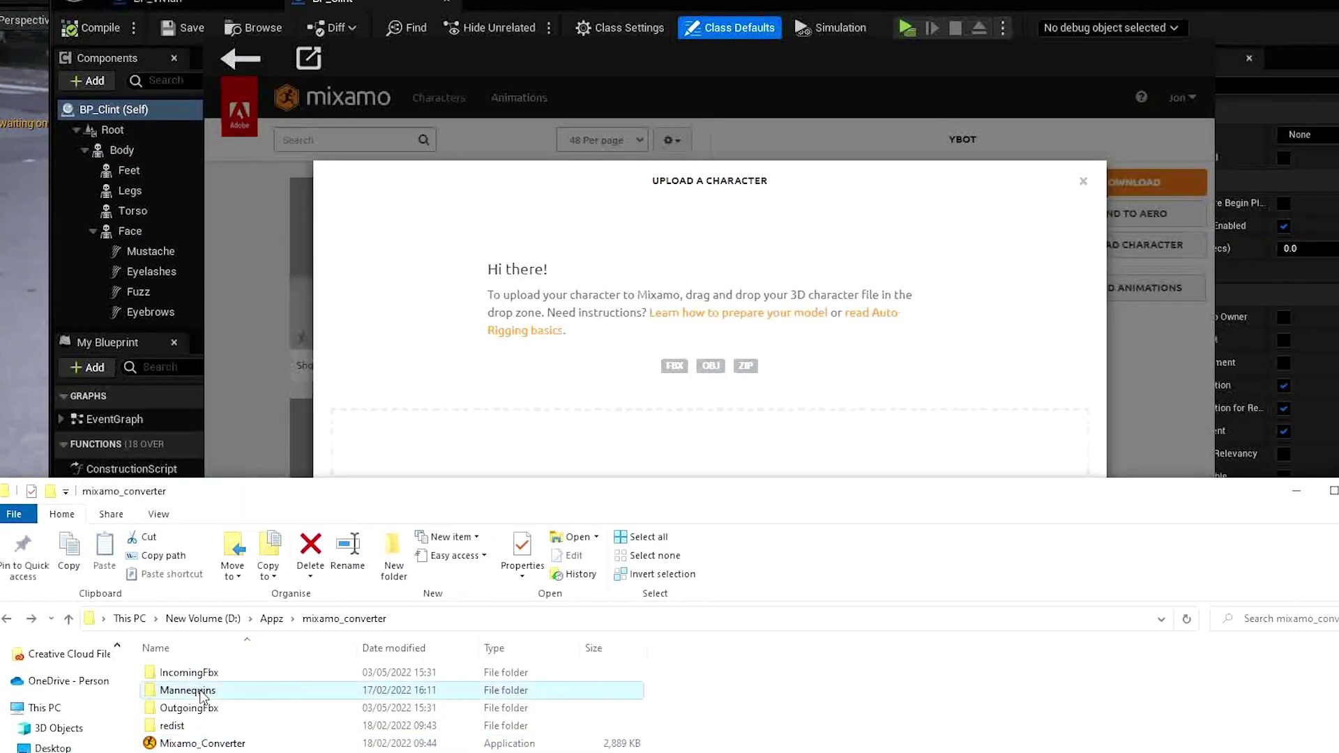
double_click(189, 690)
drag(581, 504, 643, 633)
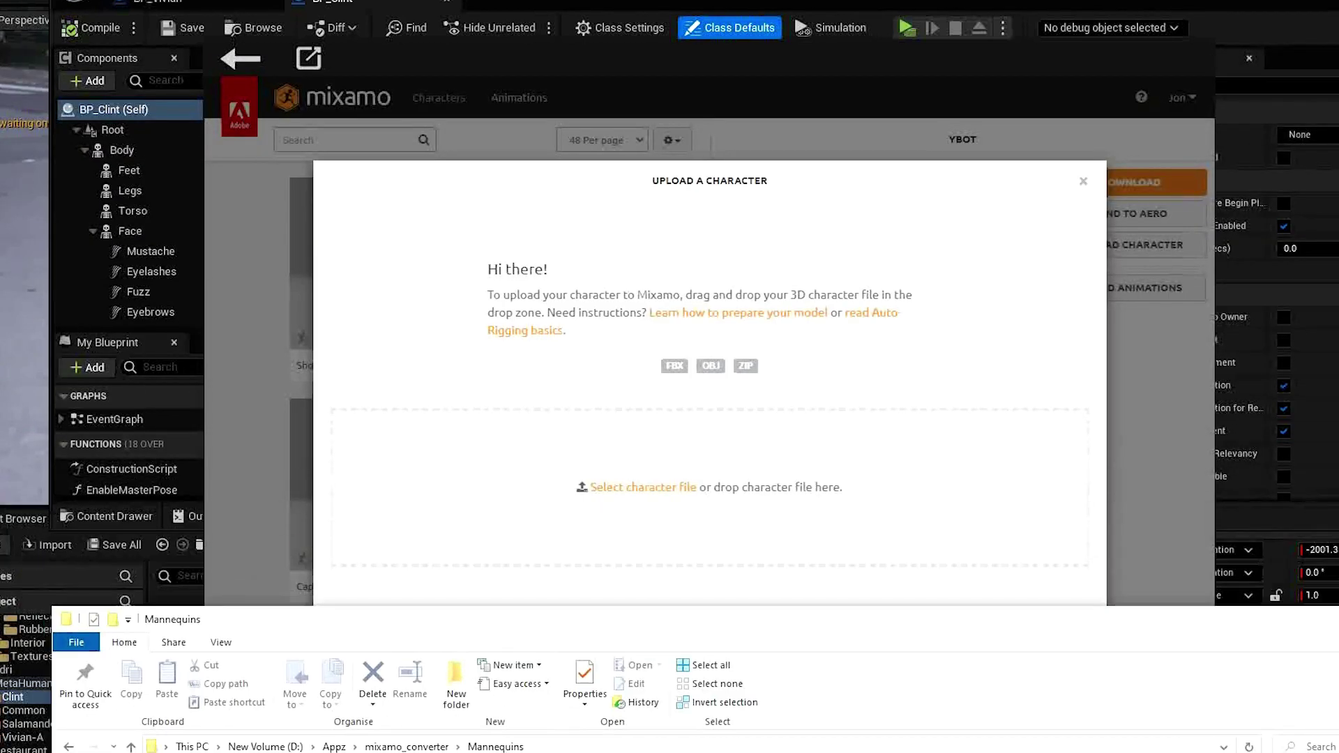
drag(812, 540, 664, 493)
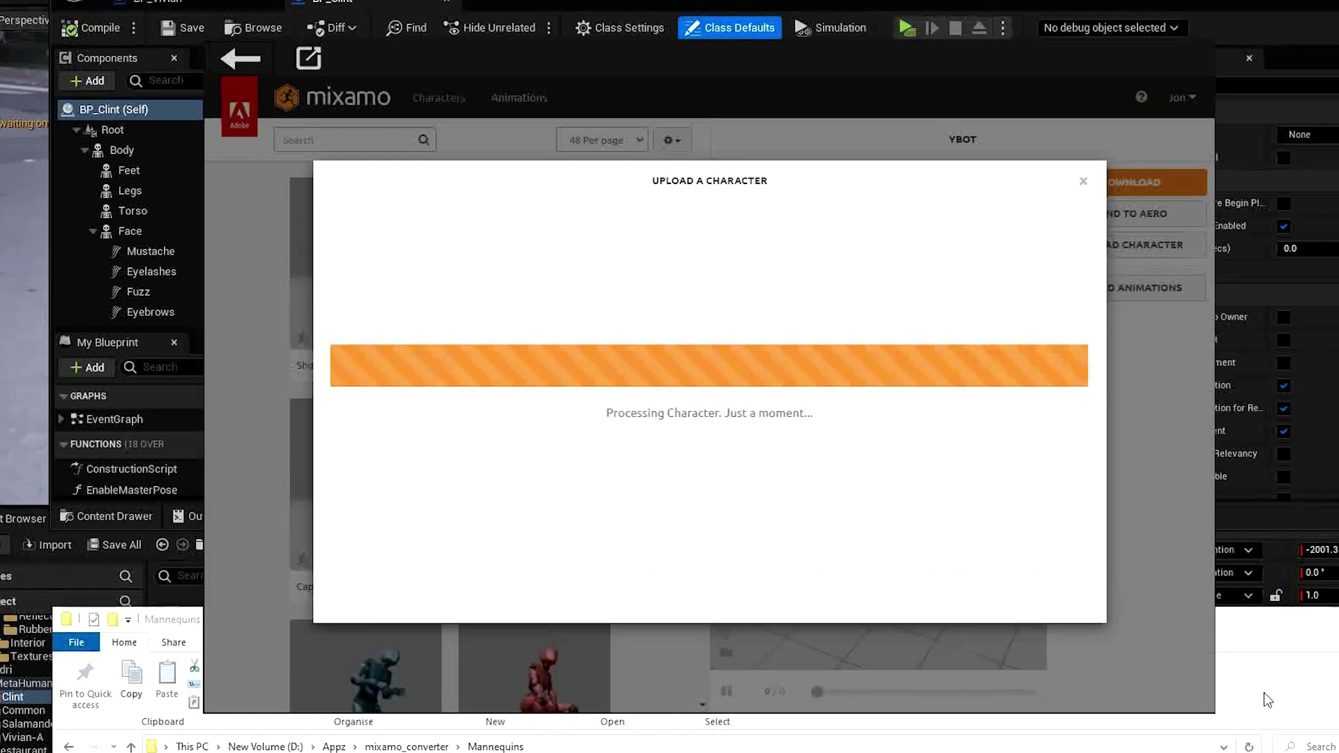
click(1333, 638)
click(952, 389)
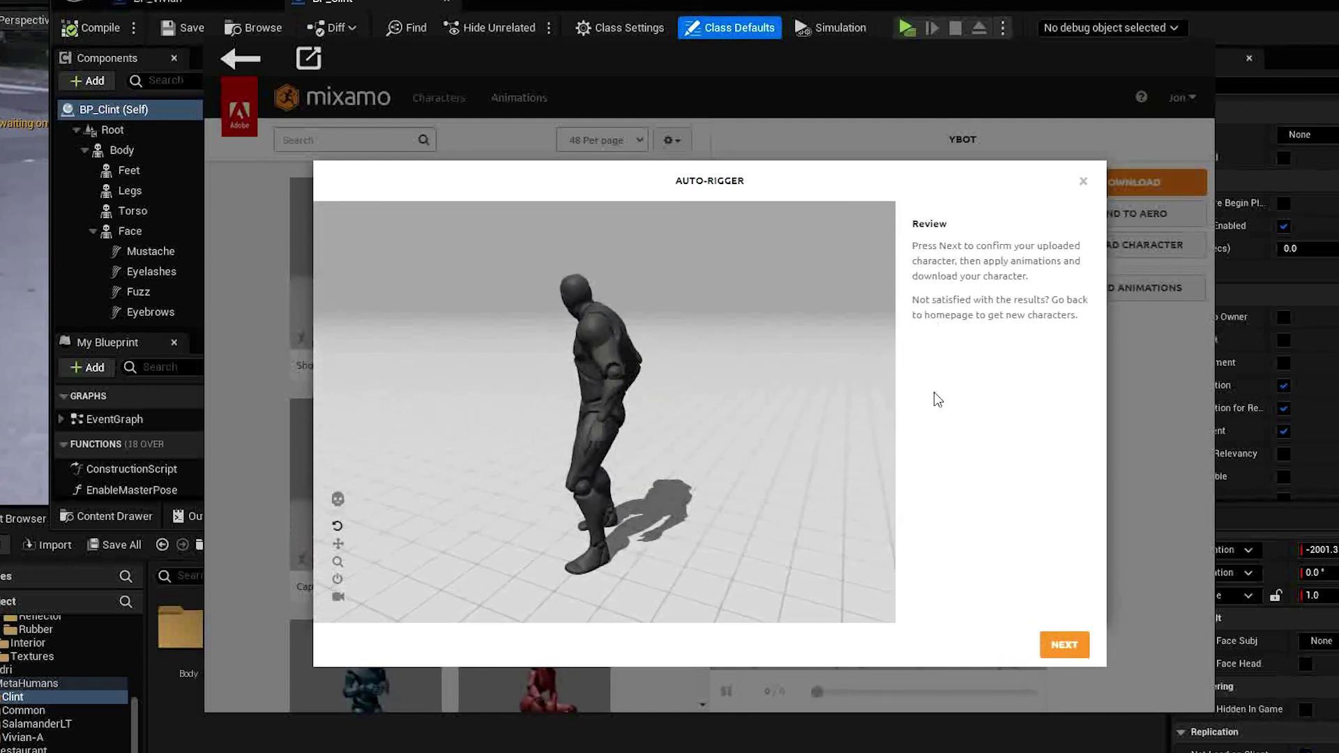
click(1053, 646)
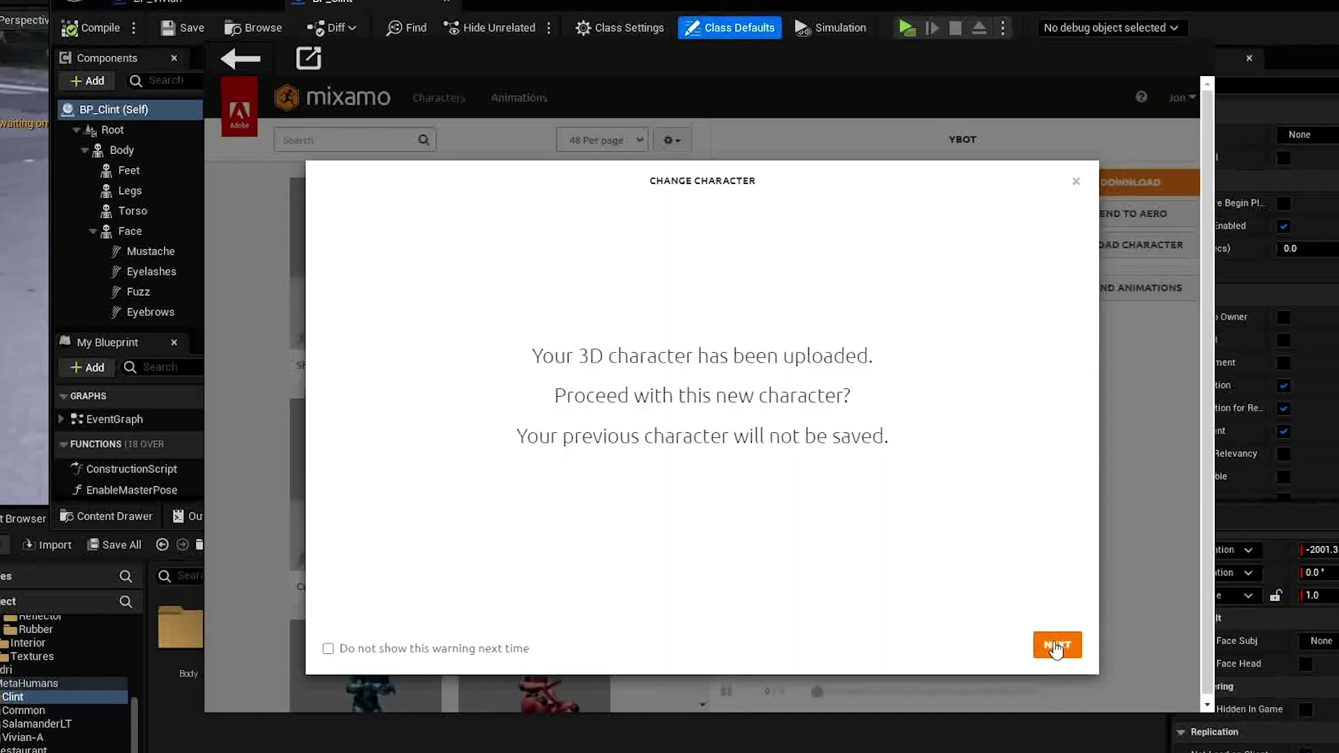
click(1056, 645)
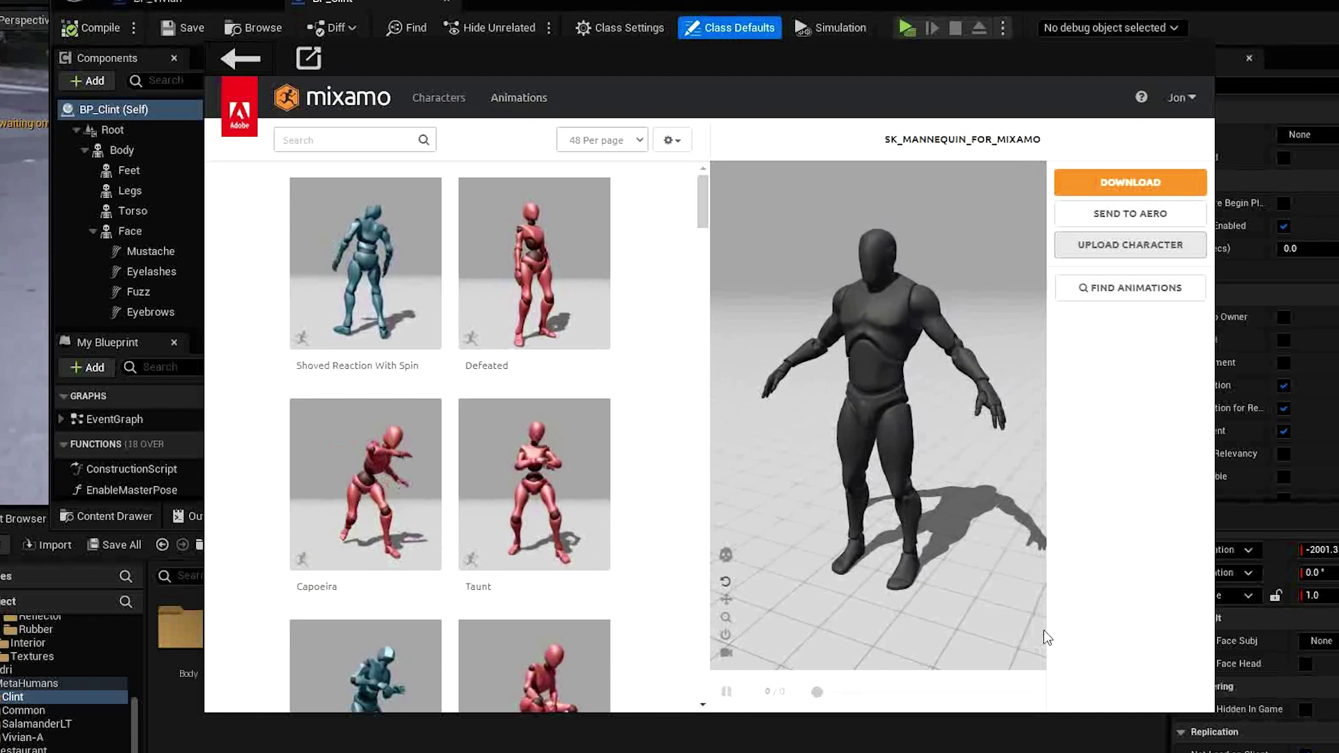
- Search the animation library for 'shooting' and apply Shooting Gun to the mannequin
click(356, 139)
text(shooting)
key(Return)
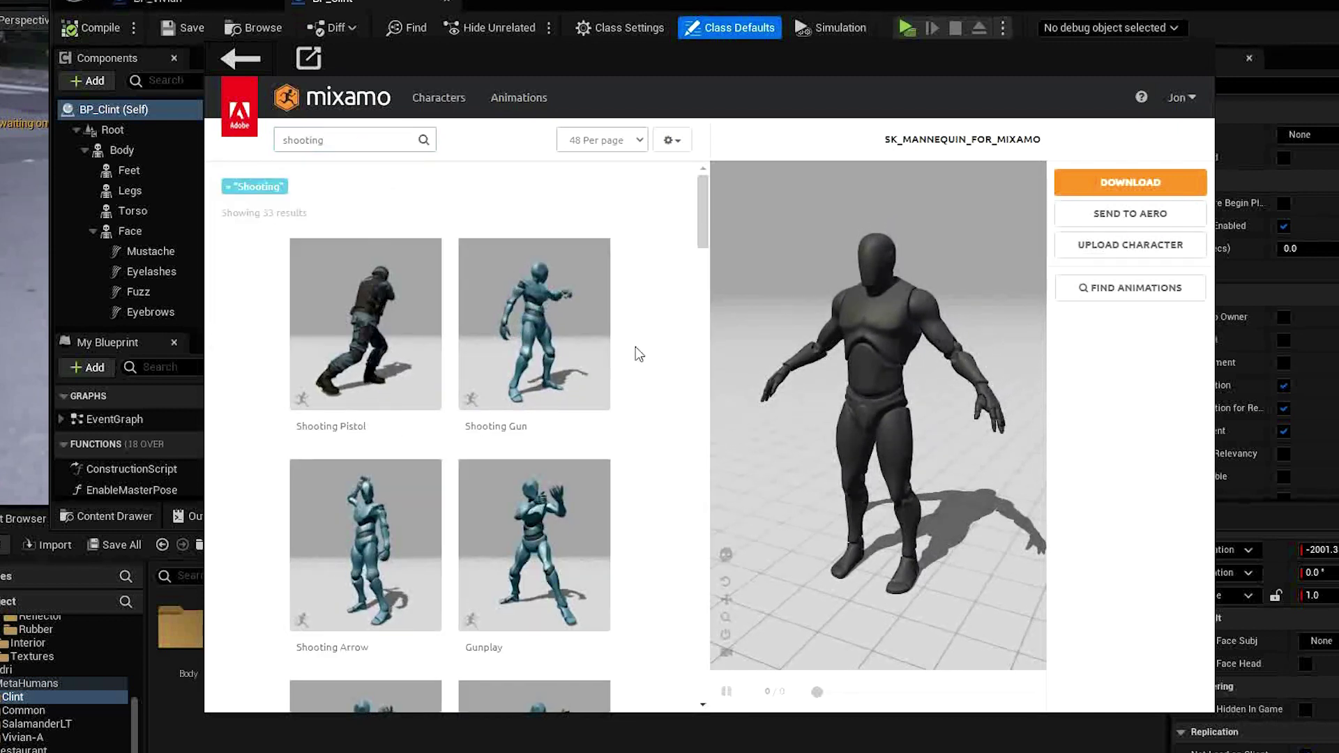
click(546, 338)
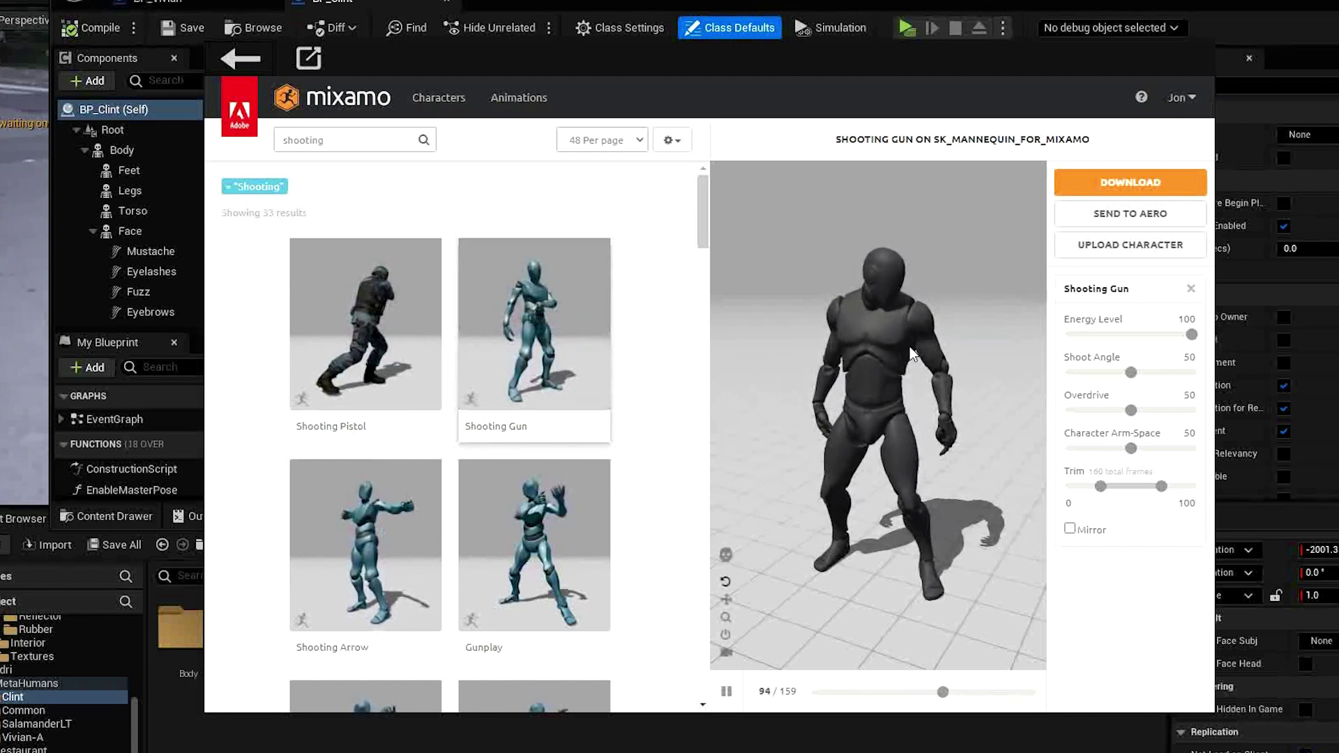
- Download Shooting Gun as FBX at 30 fps, Without Skin, with Uniform keyframe reduction
click(1126, 182)
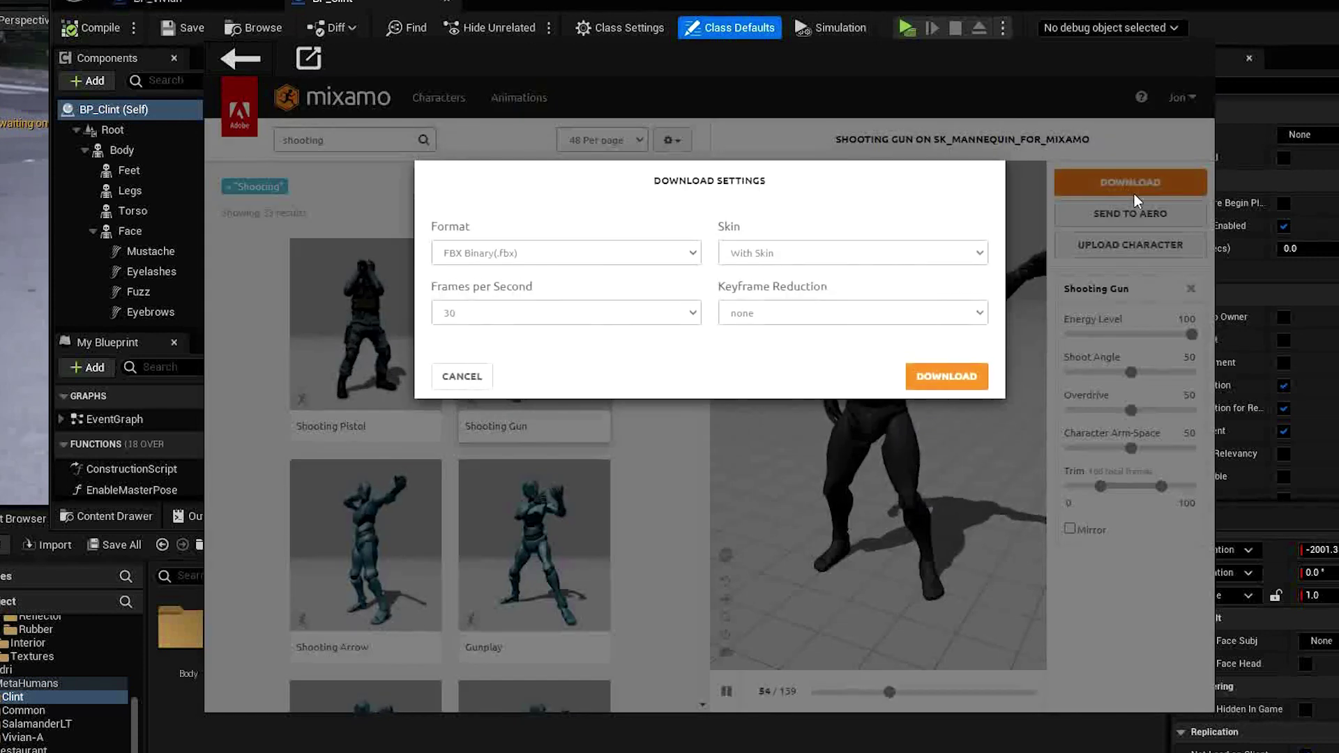
click(566, 313)
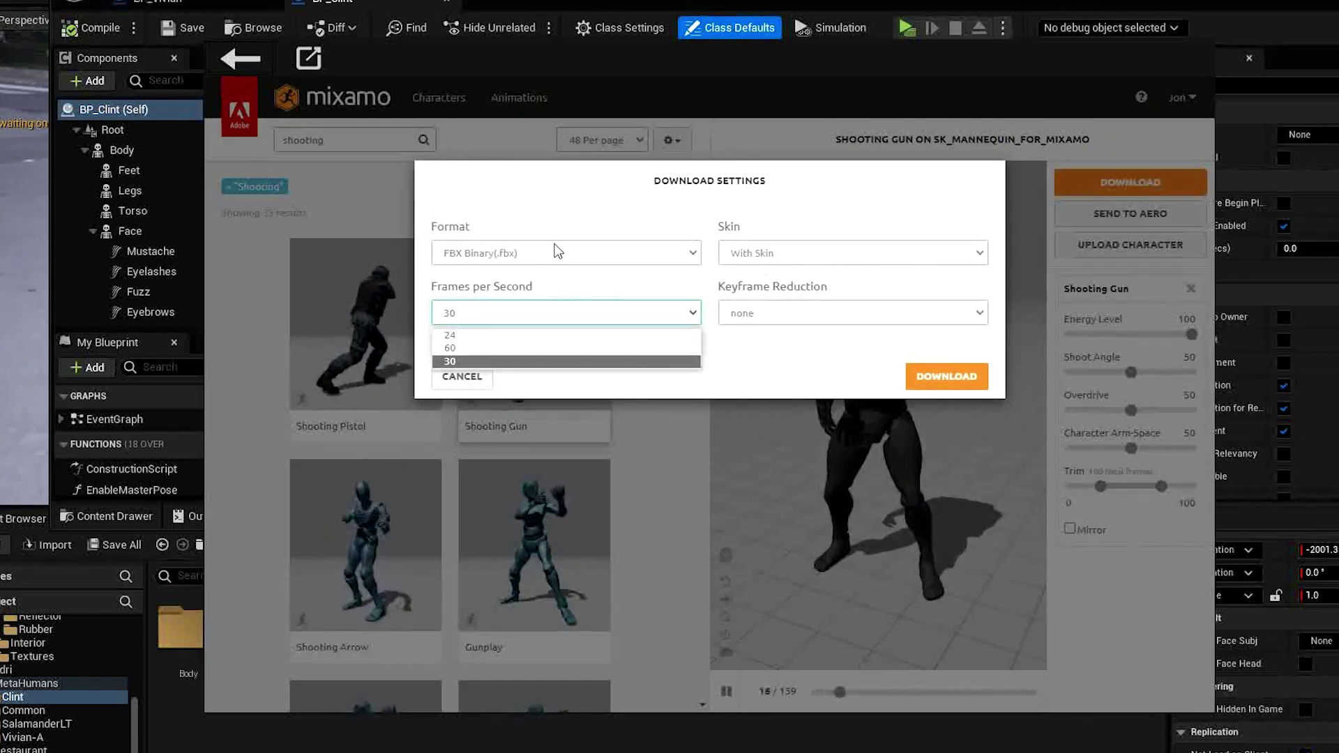
click(845, 250)
click(846, 250)
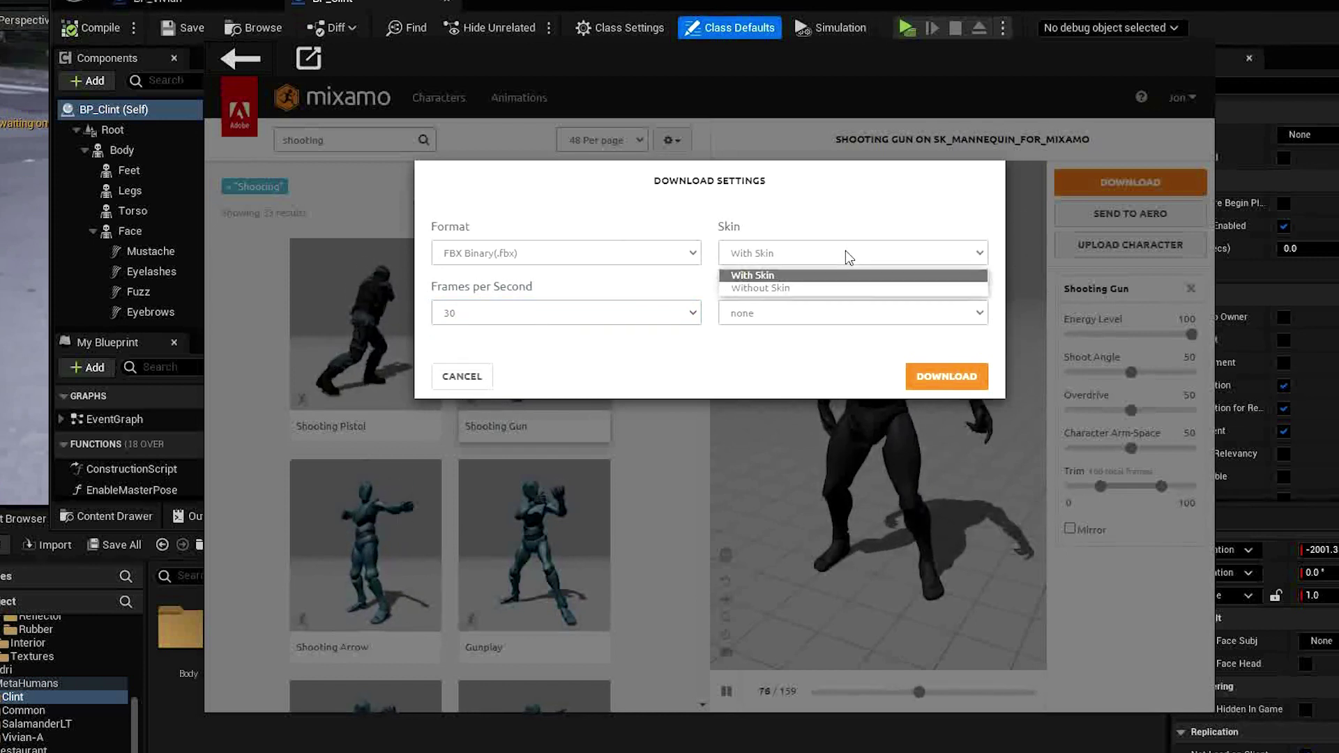
click(805, 288)
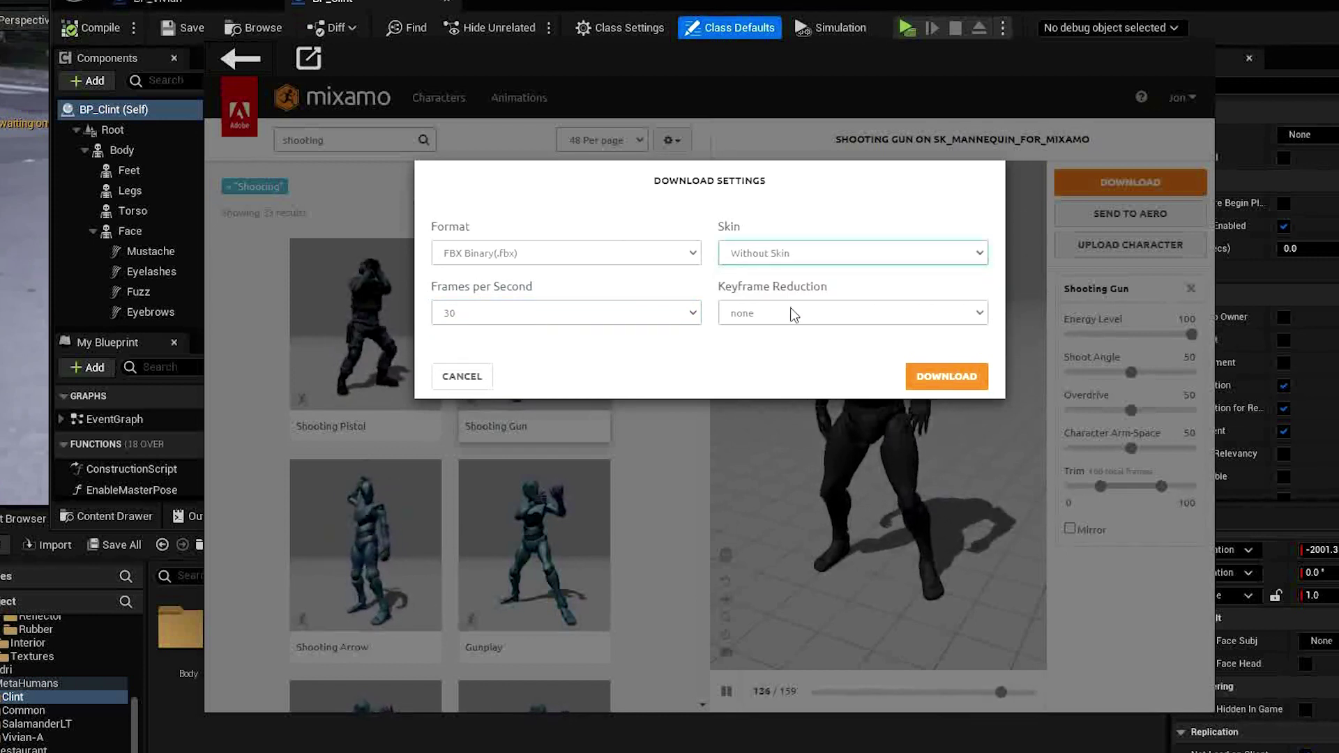
click(792, 313)
click(769, 347)
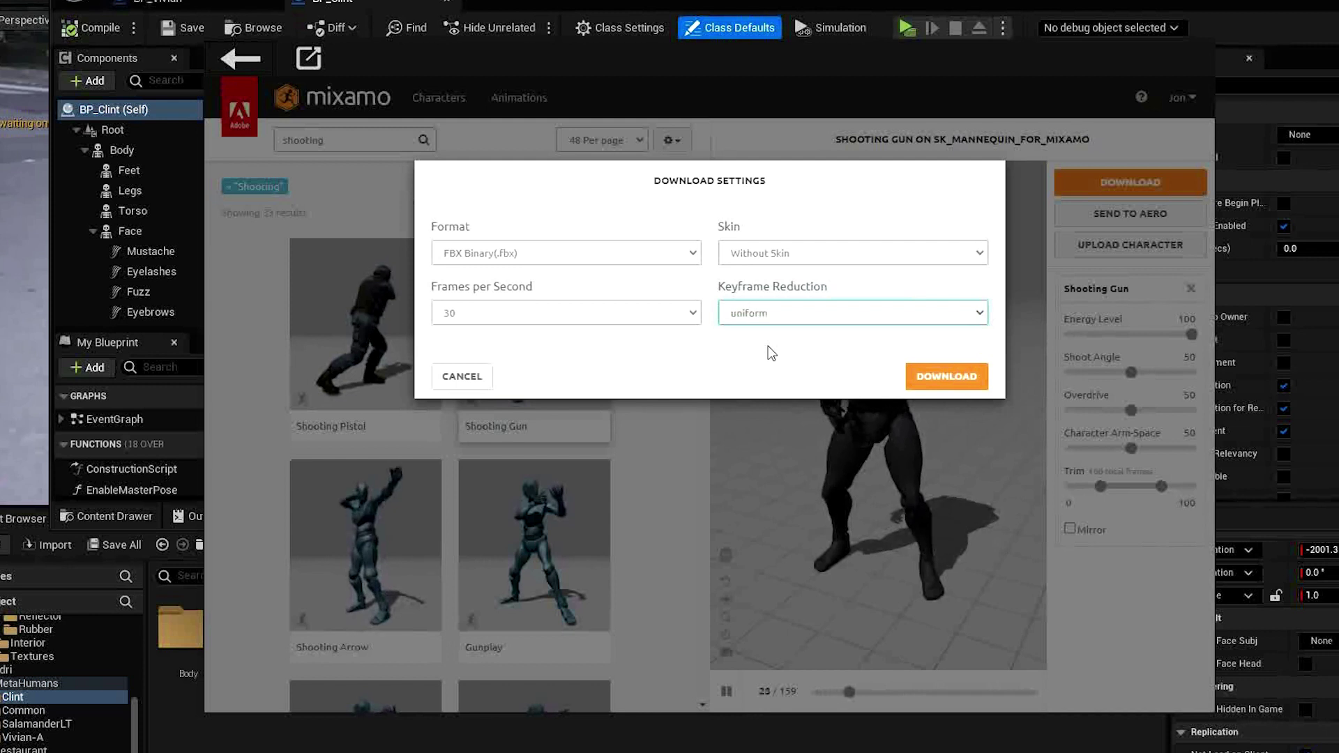
click(933, 381)
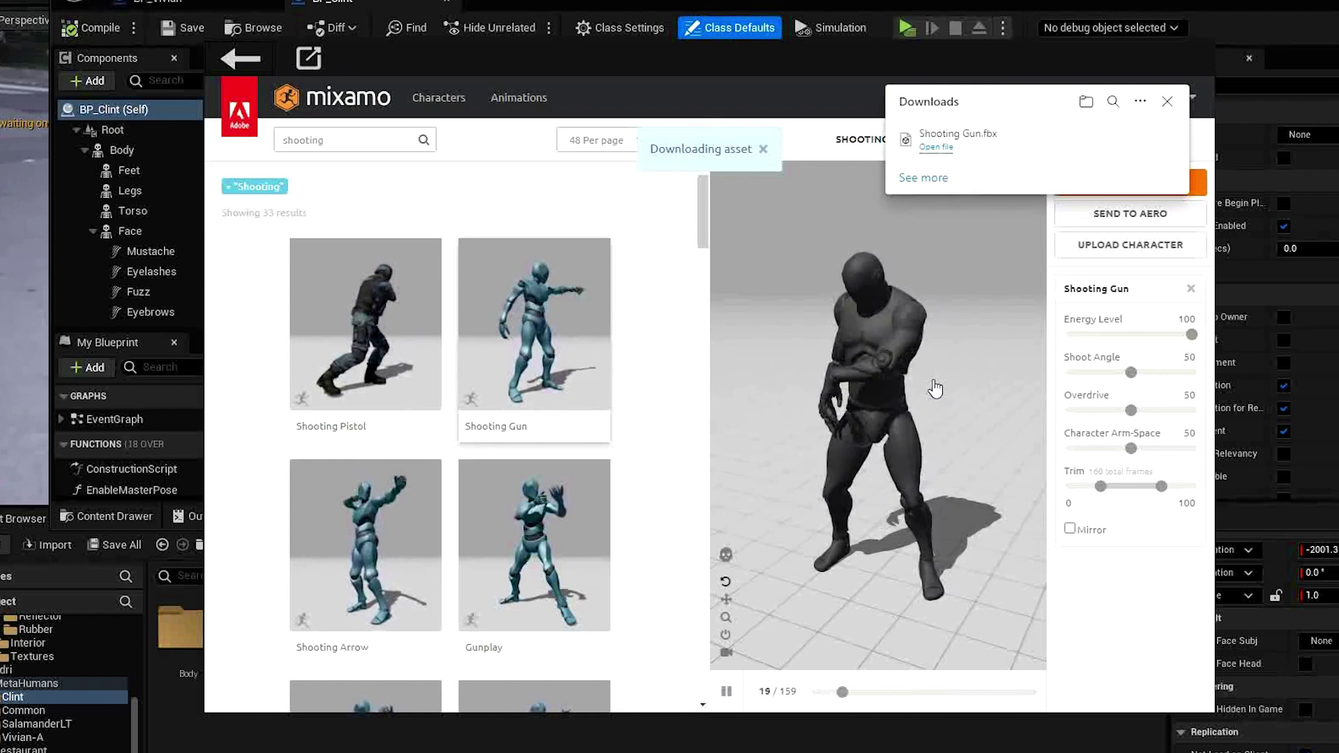
- Copy the downloaded Shooting Gun file from Downloads into the IncomingFbx folder
mouse_move(970, 150)
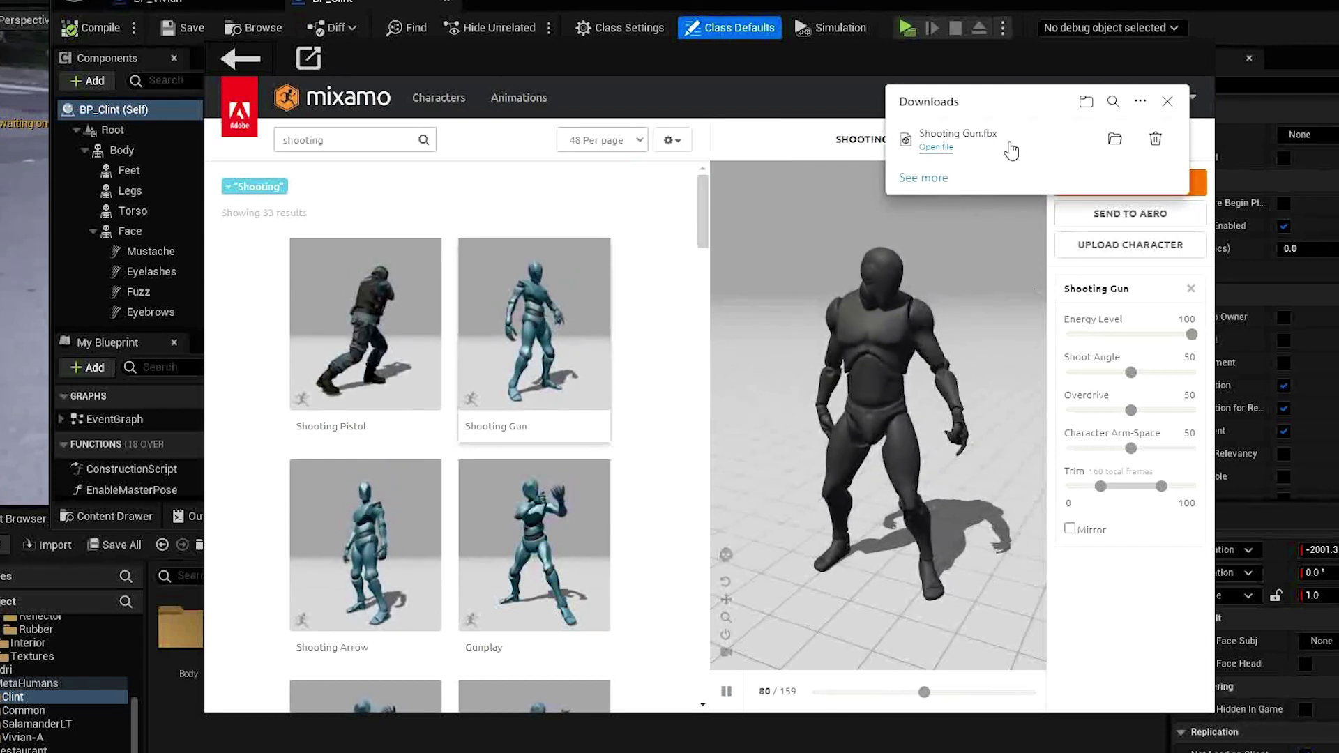
right_click(999, 145)
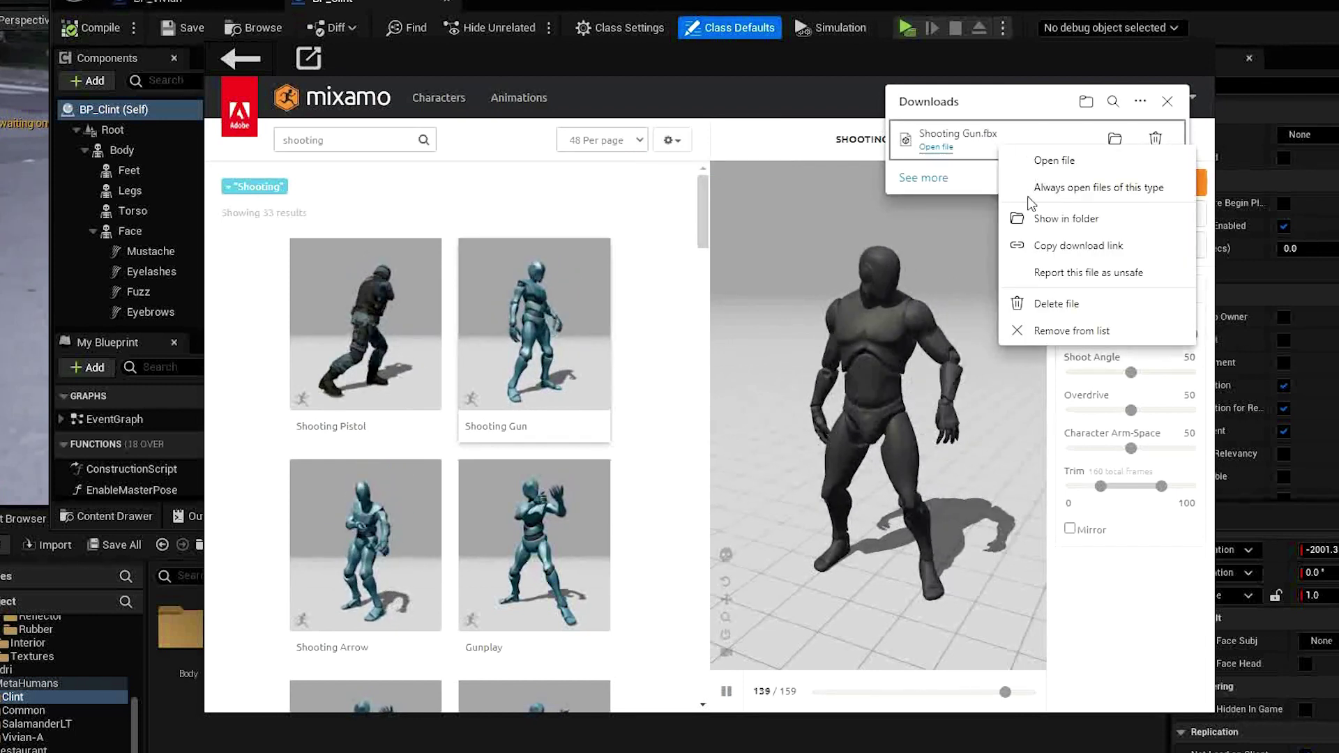
click(1034, 218)
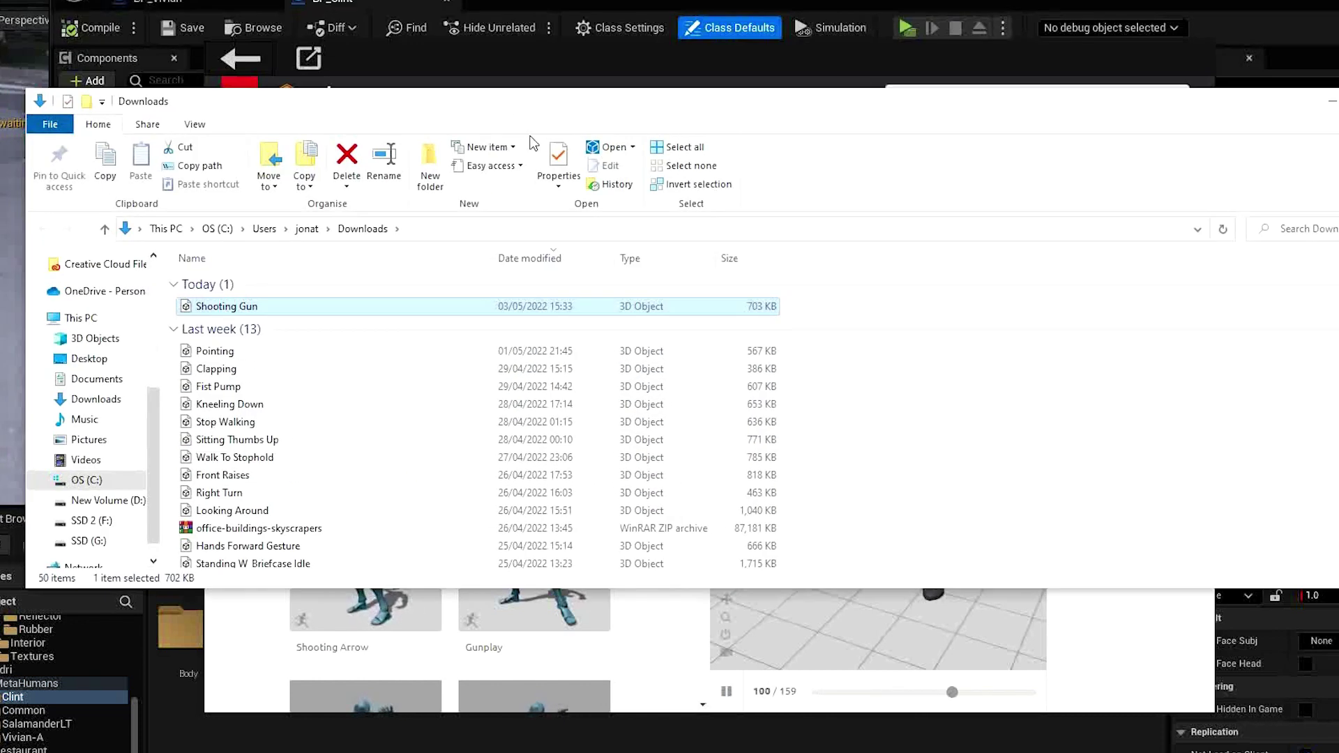
drag(537, 102, 592, 341)
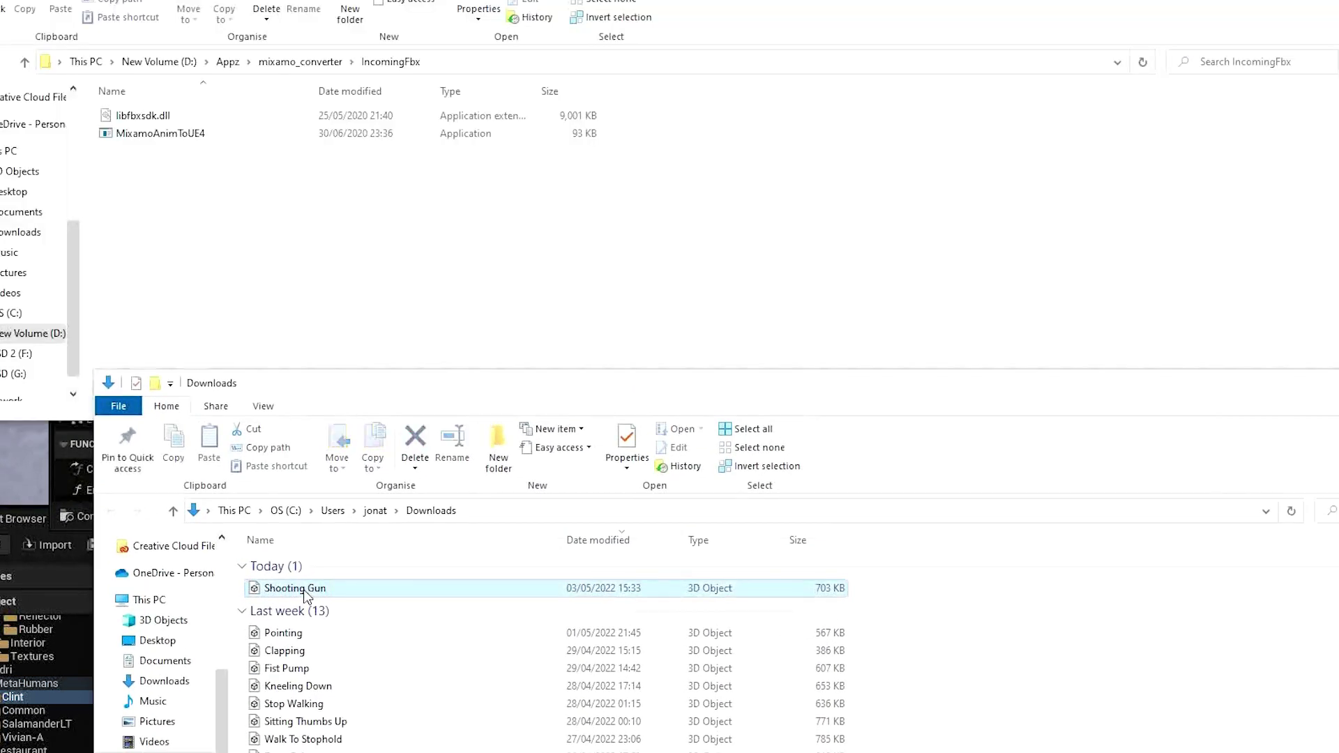
drag(303, 589, 239, 218)
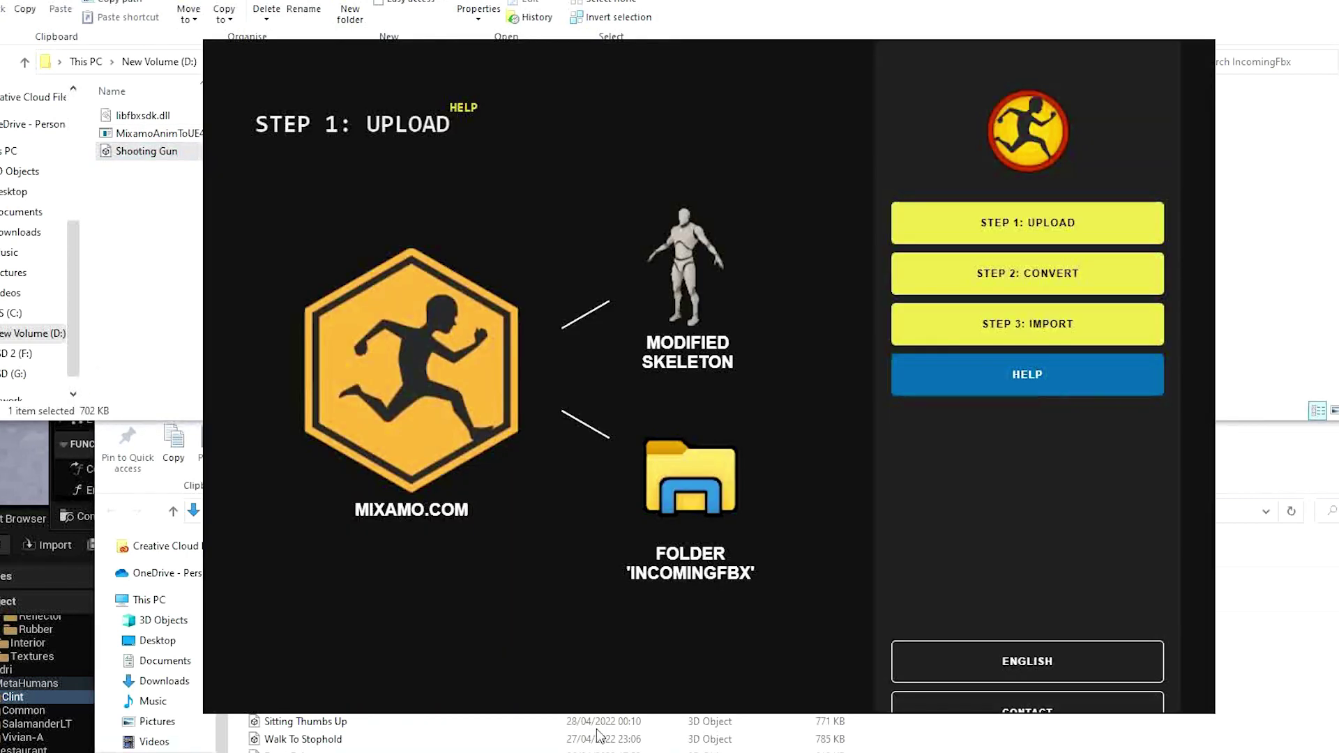
- Convert Shooting Gun and select the resulting ShootingGun4UE4 in OutgoingFbx
click(1025, 279)
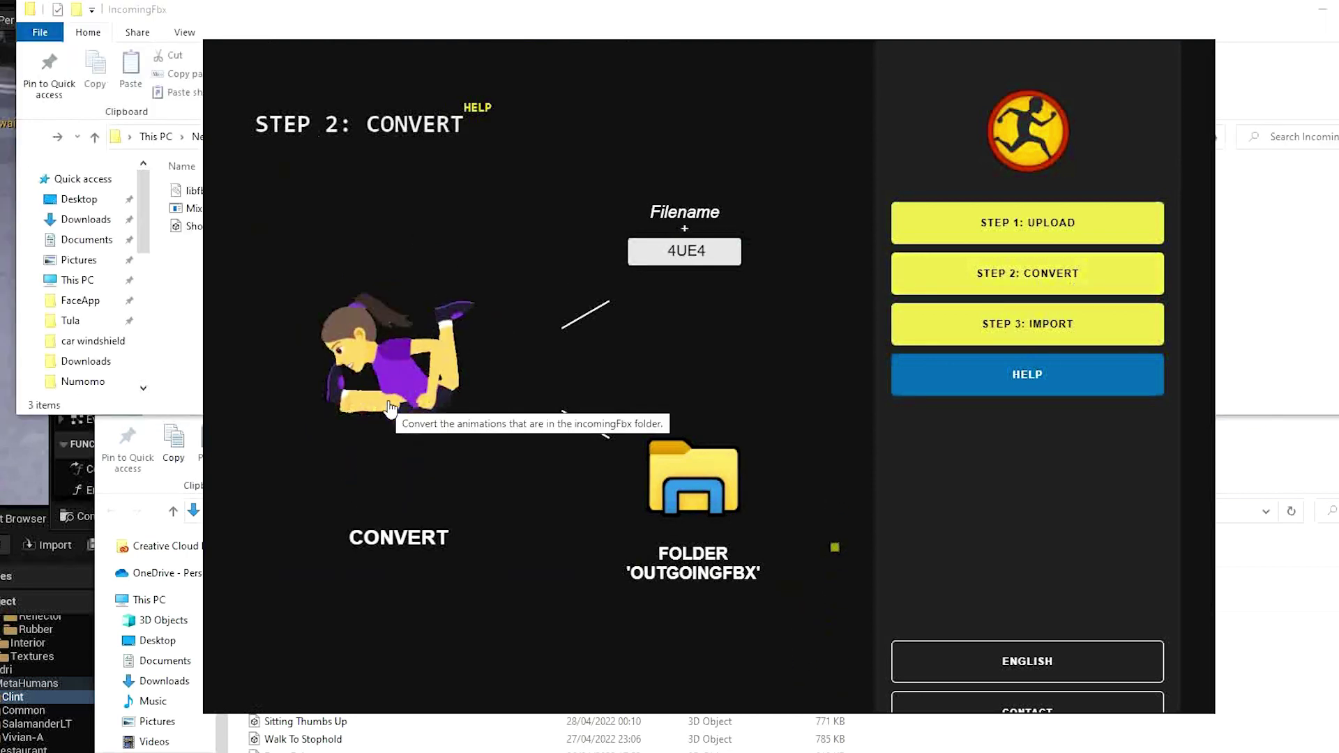
click(390, 411)
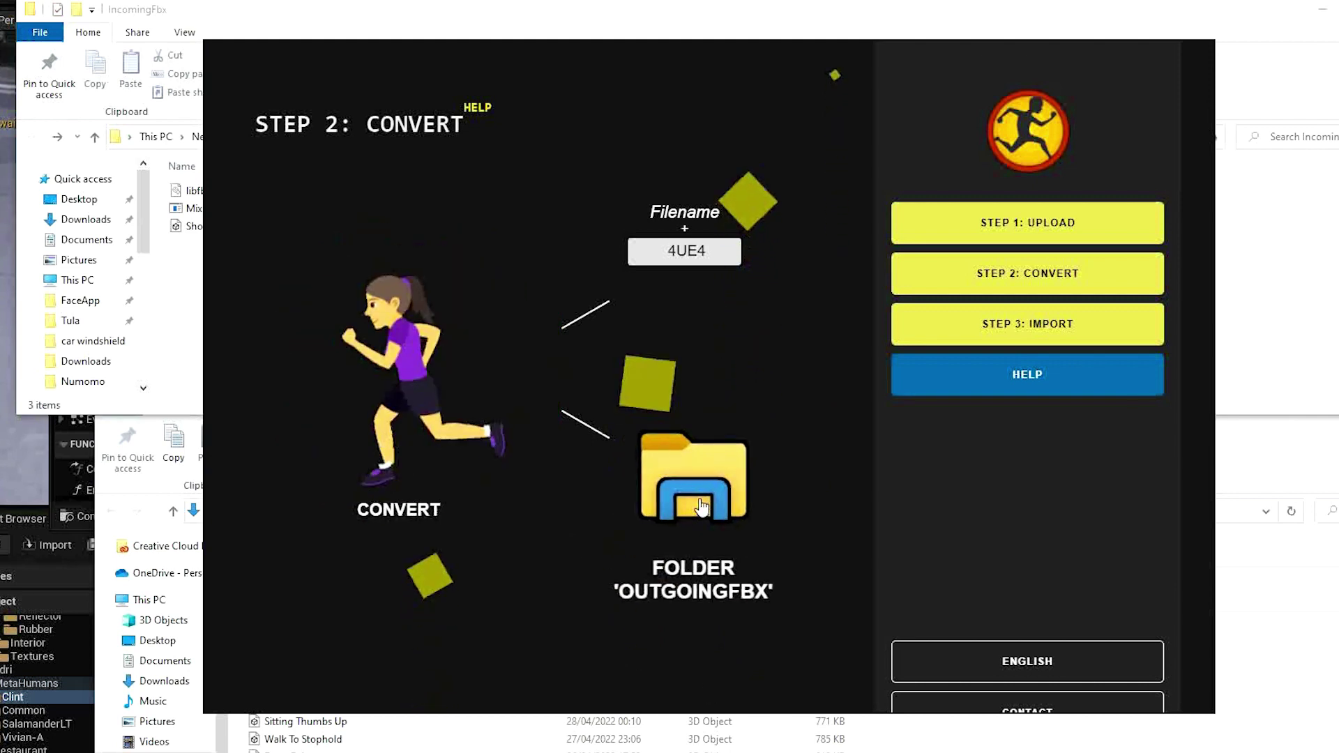
click(700, 498)
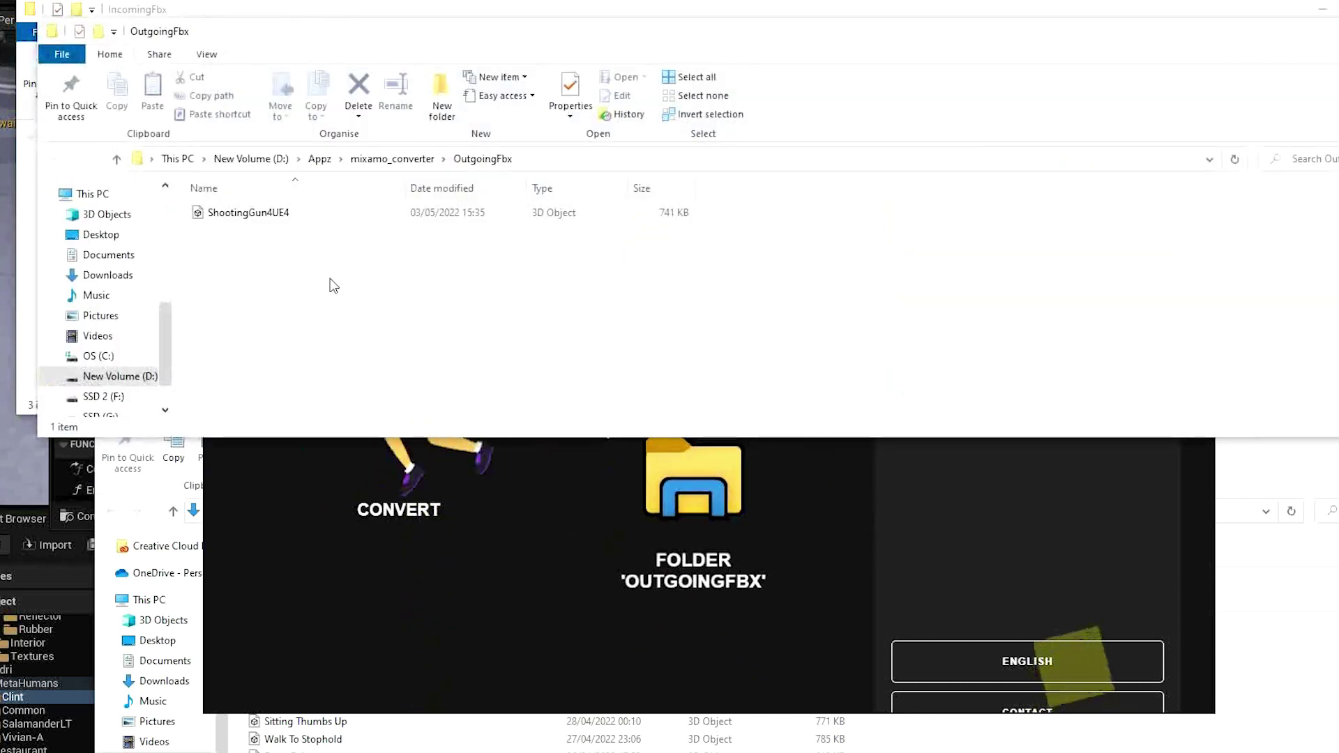
click(251, 212)
- Move ShootingGun4UE4 from OutgoingFbx into the Mixamo to Metahuman folder
key(alt+Tab)
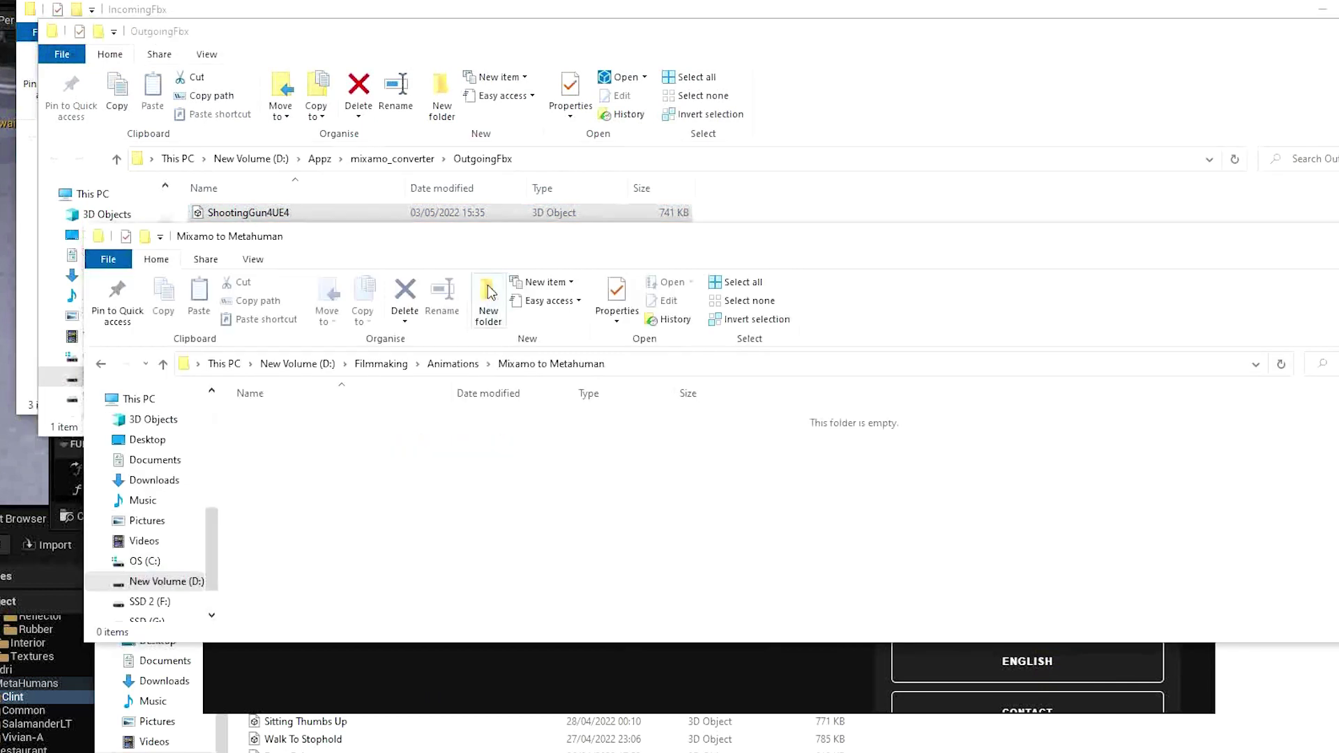
drag(463, 261, 463, 336)
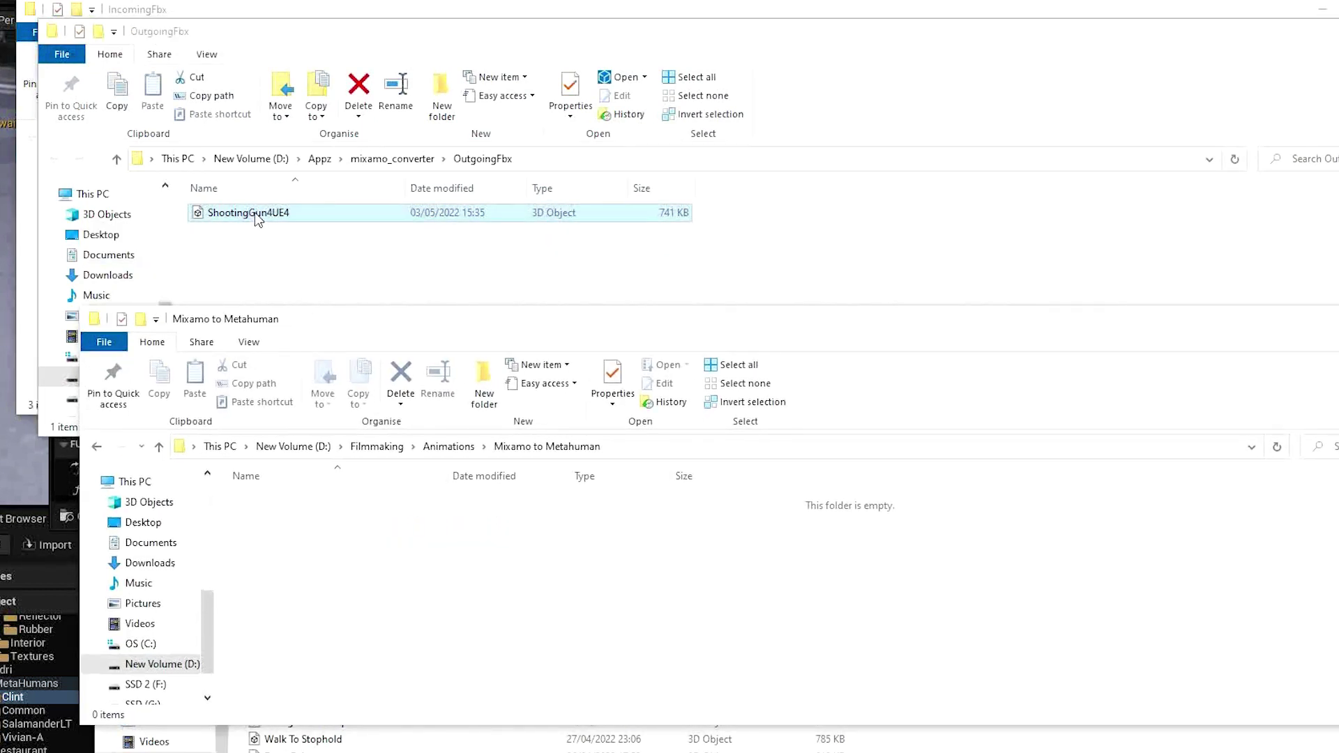
drag(258, 218, 359, 585)
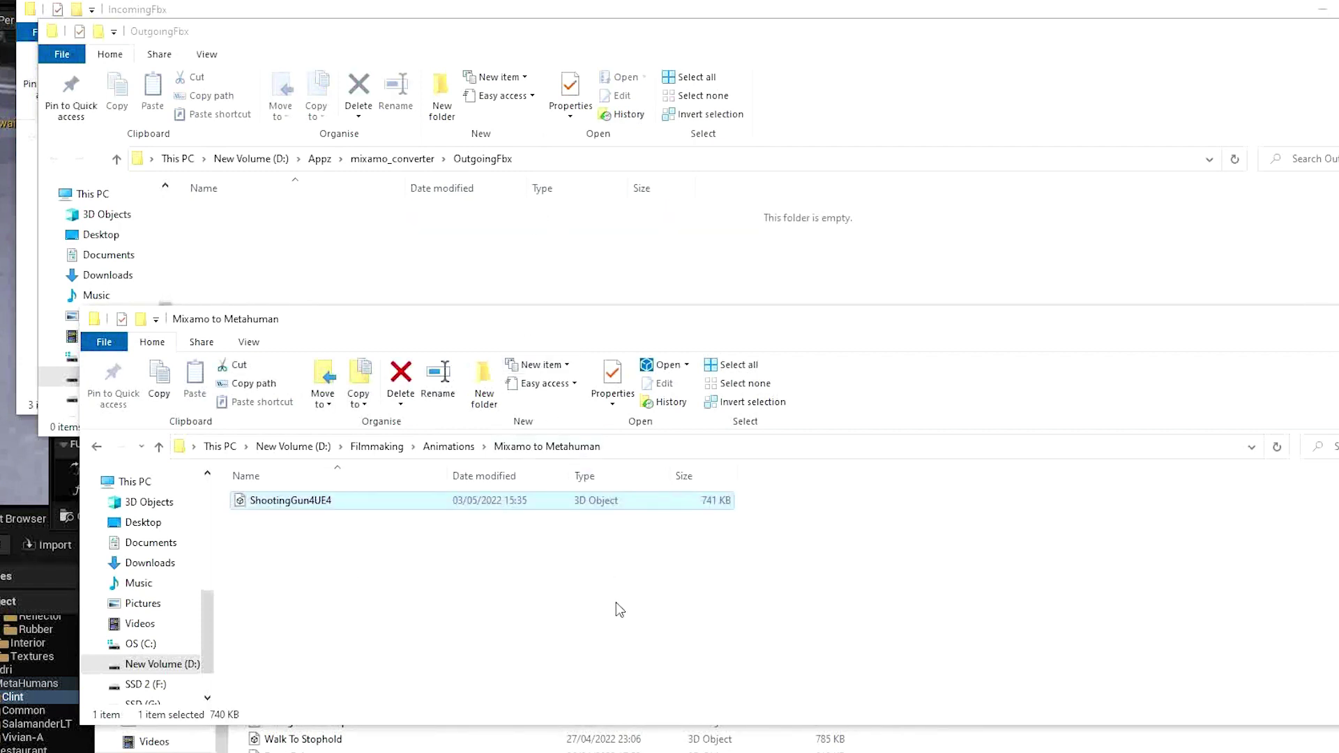
key(alt+Tab)
- Add the Third Person feature pack to the project from the Content Browser
right_click(585, 614)
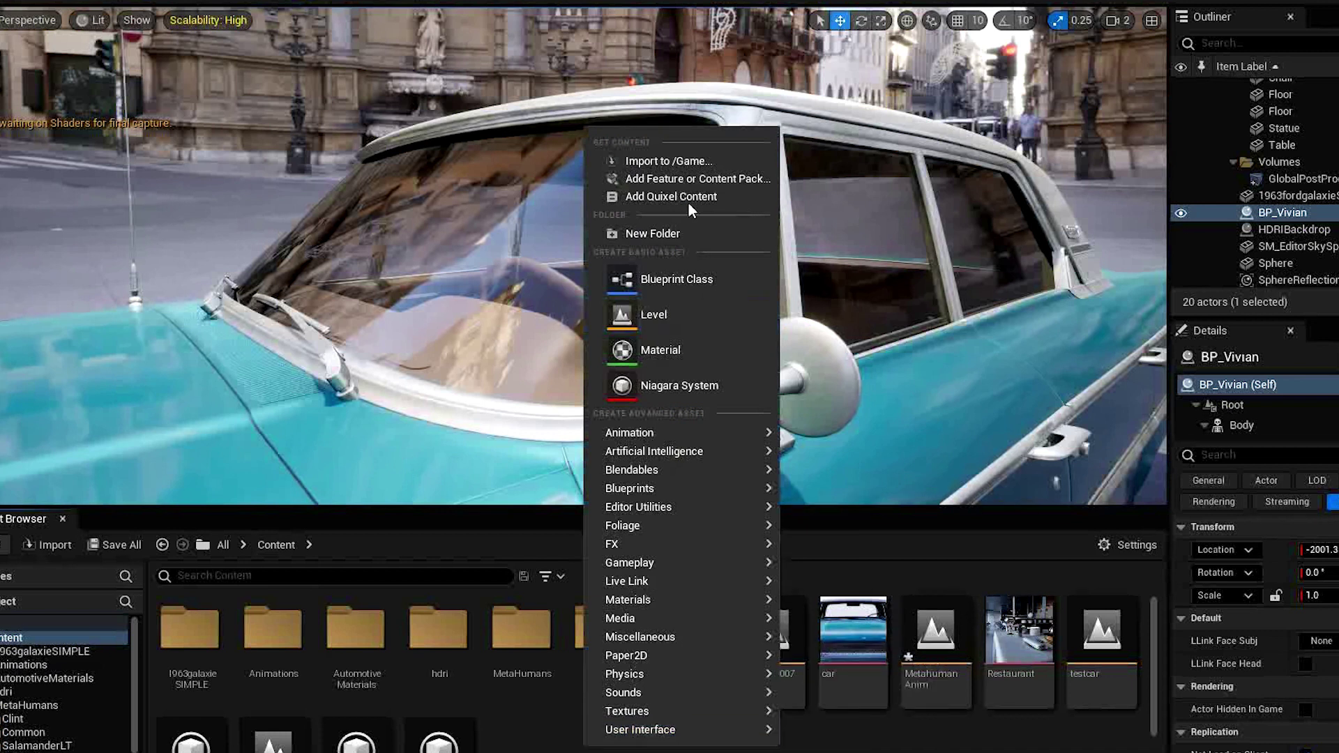
click(675, 180)
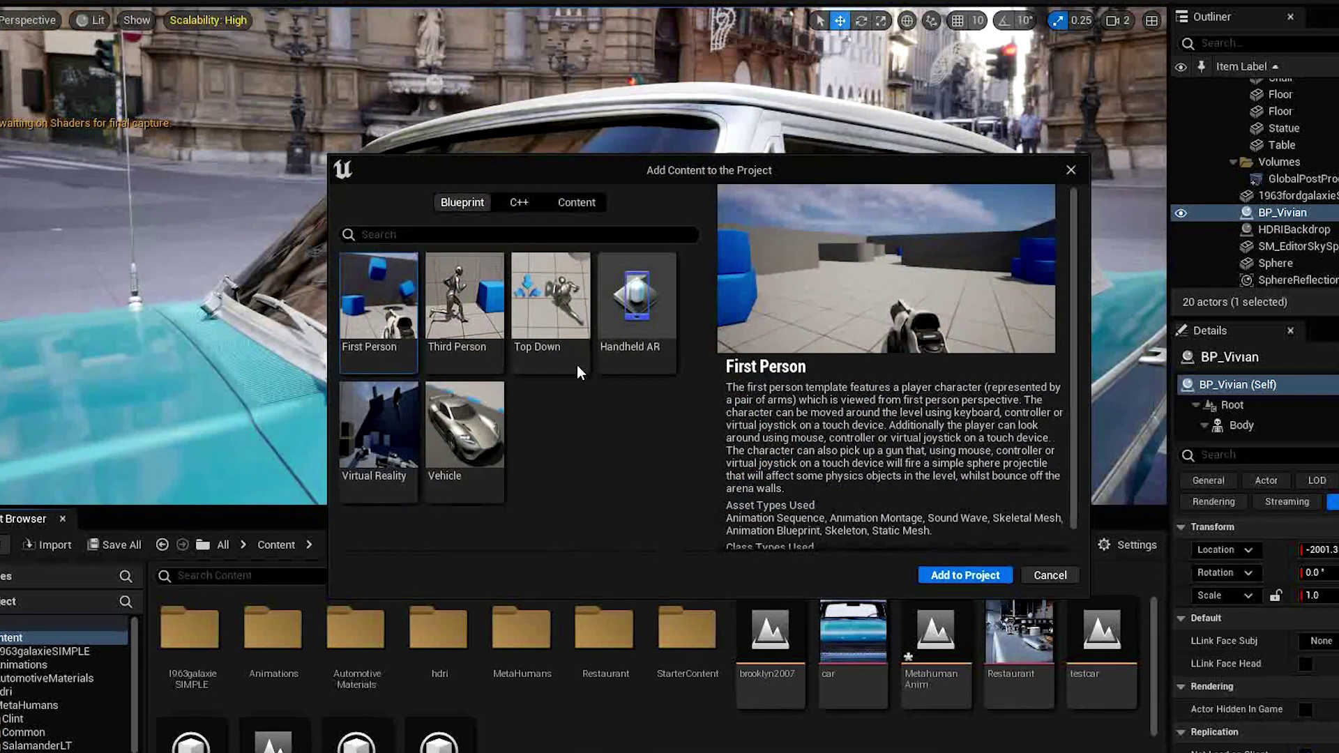
click(466, 318)
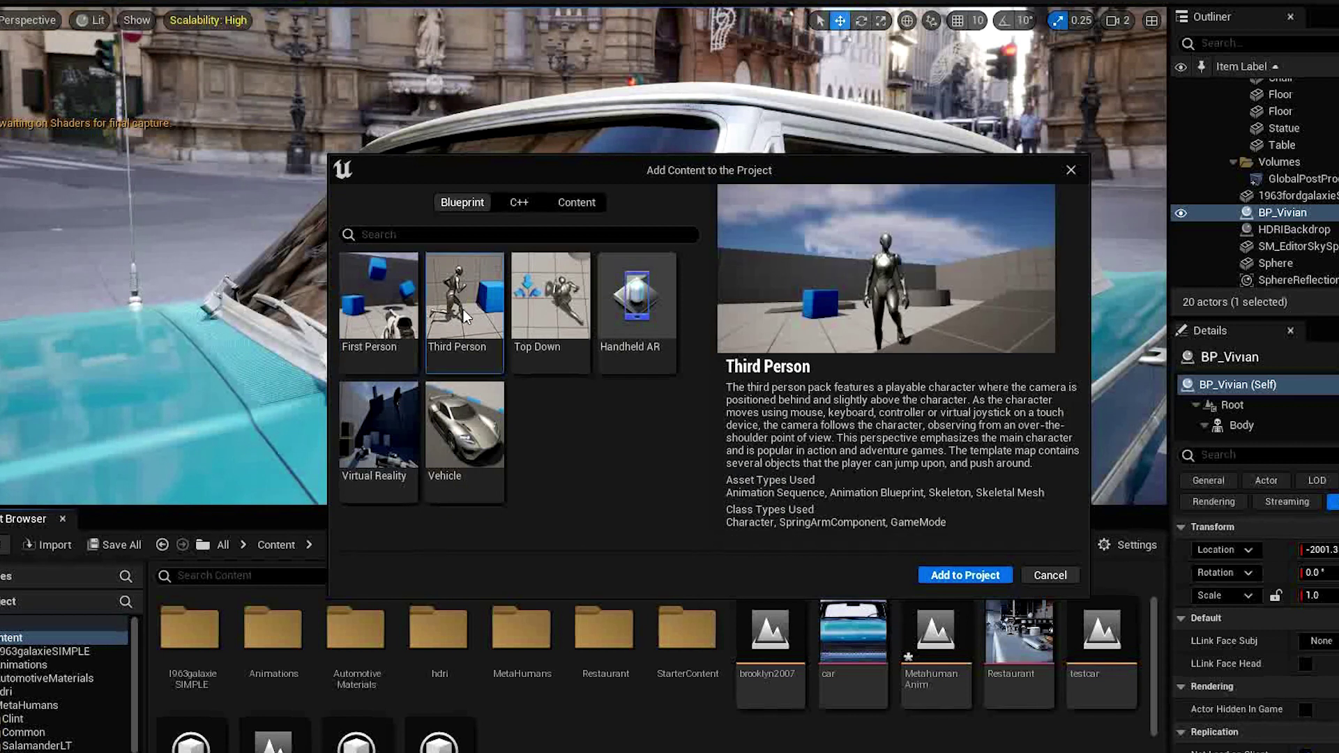
click(957, 576)
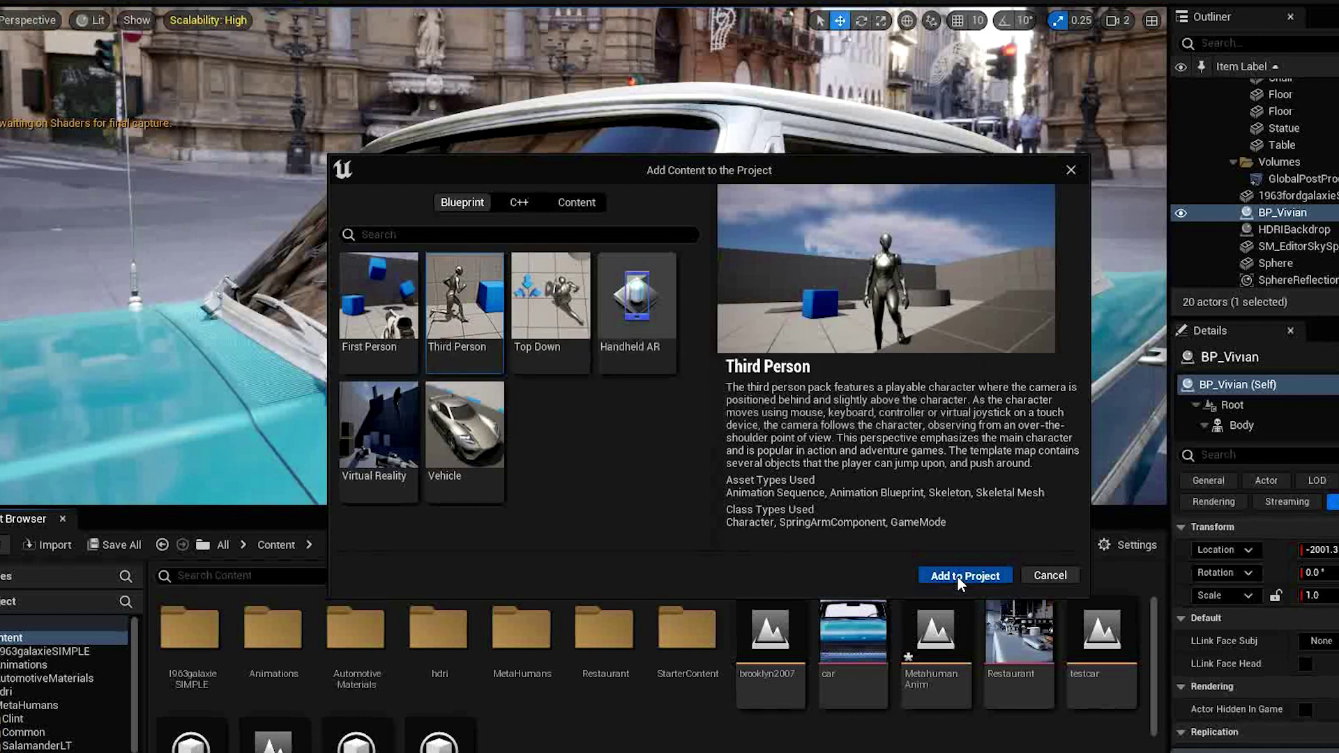
- Open the Content Browser's Animations folder
click(274, 642)
double_click(274, 642)
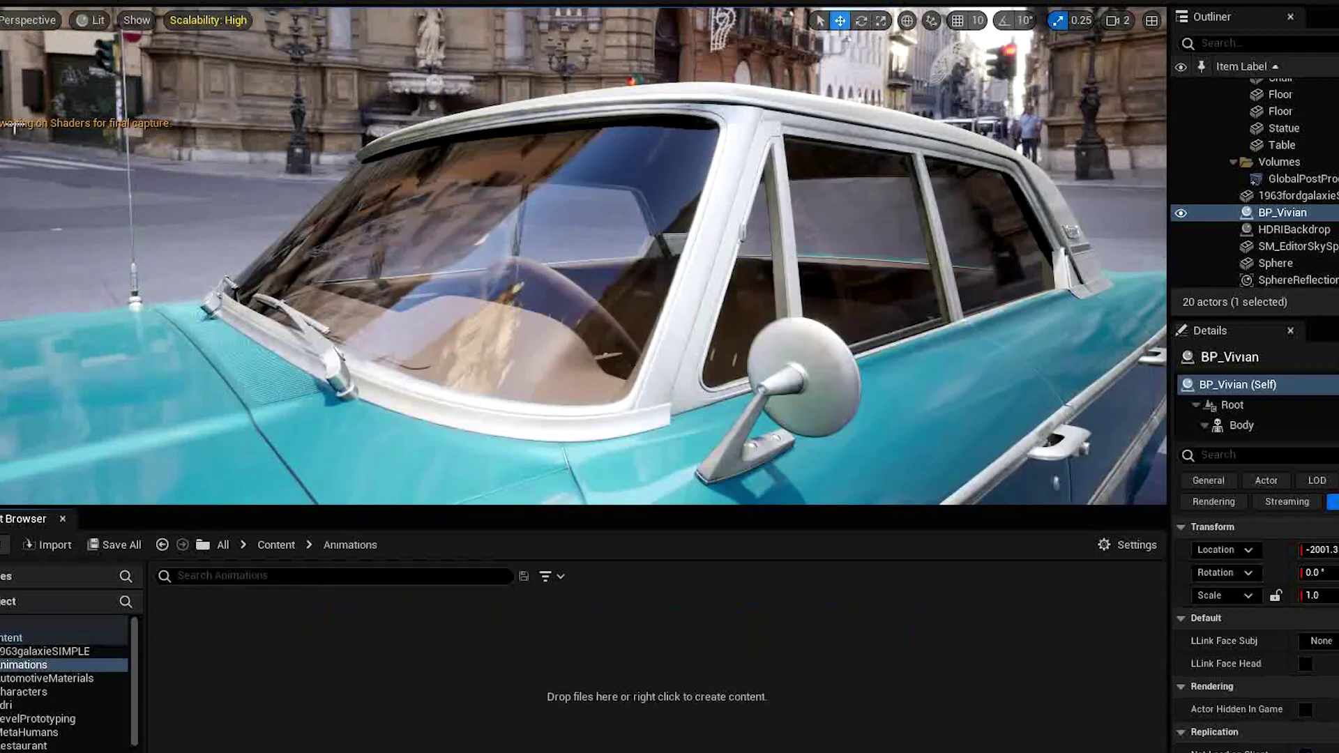
key(alt+Tab)
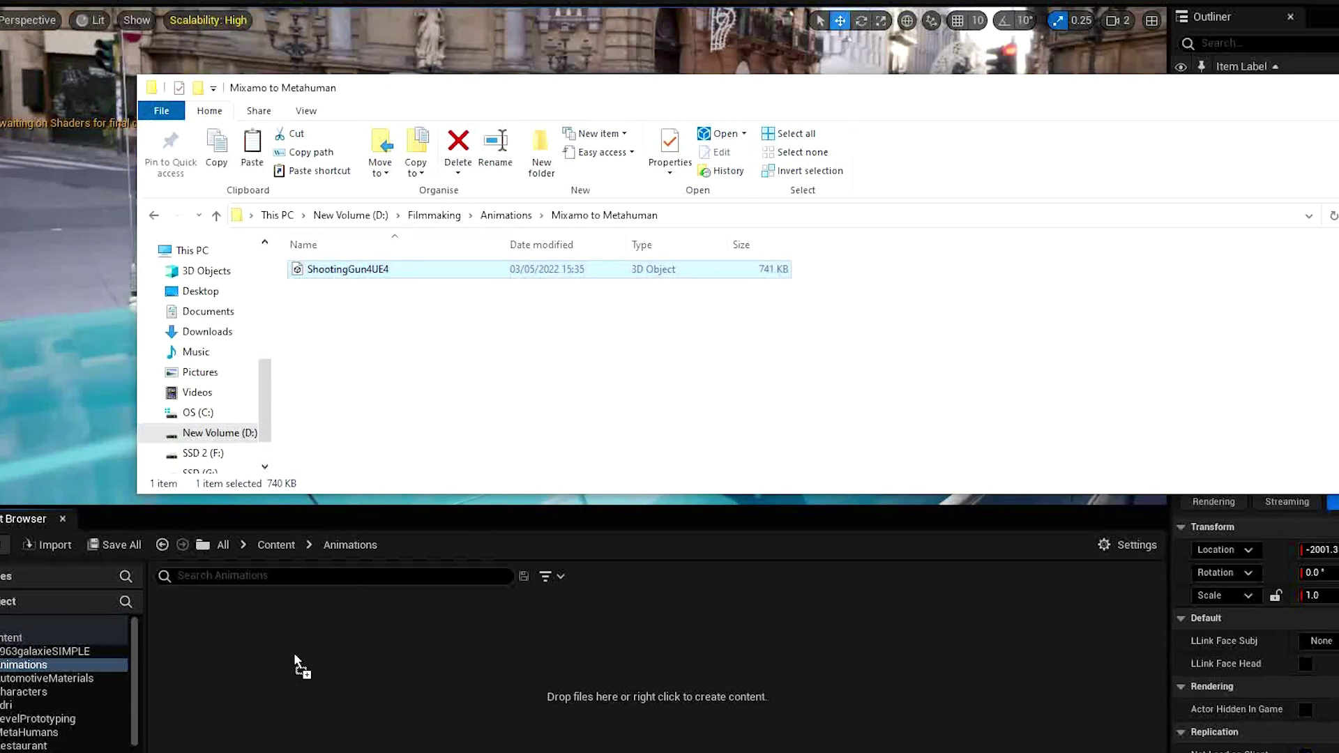
- Import ShootingGun4UE4 into Animations with SK_Mannequin_Skeleton as its skeleton
drag(294, 653, 294, 652)
click(860, 573)
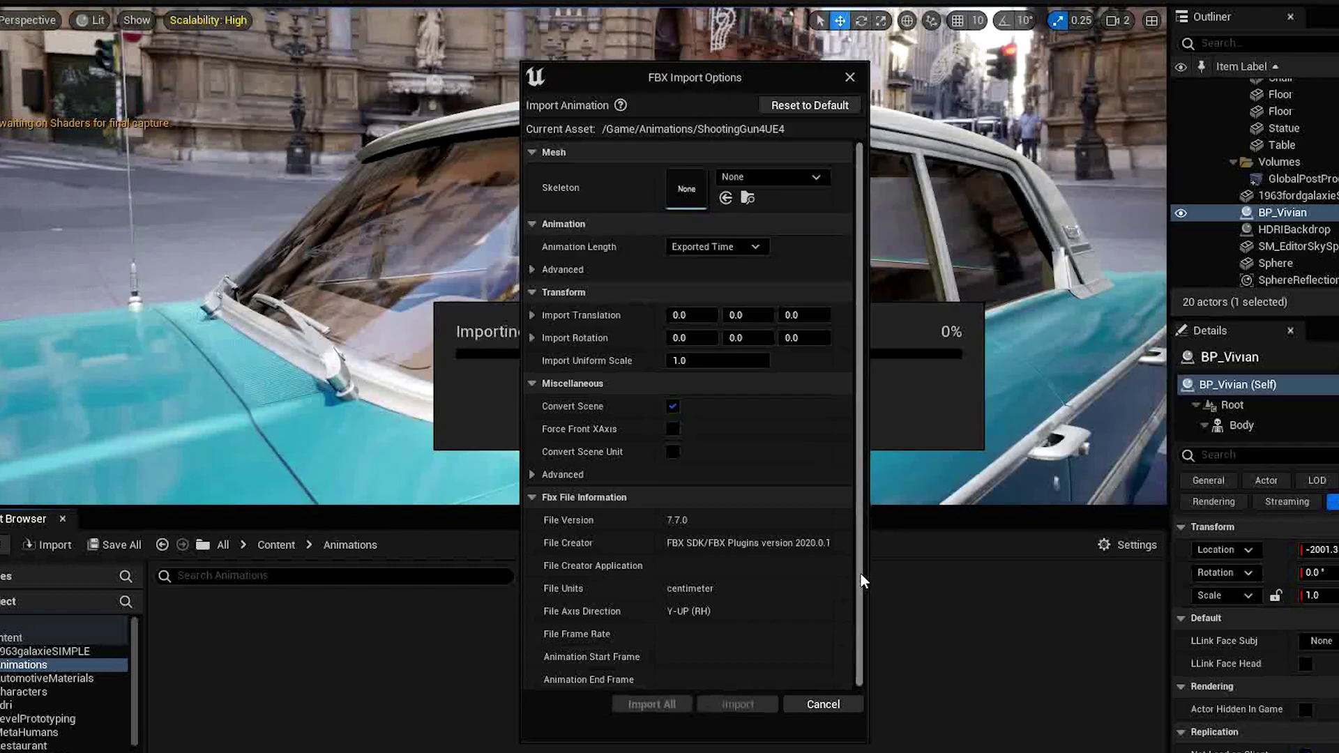
click(771, 177)
text(mann)
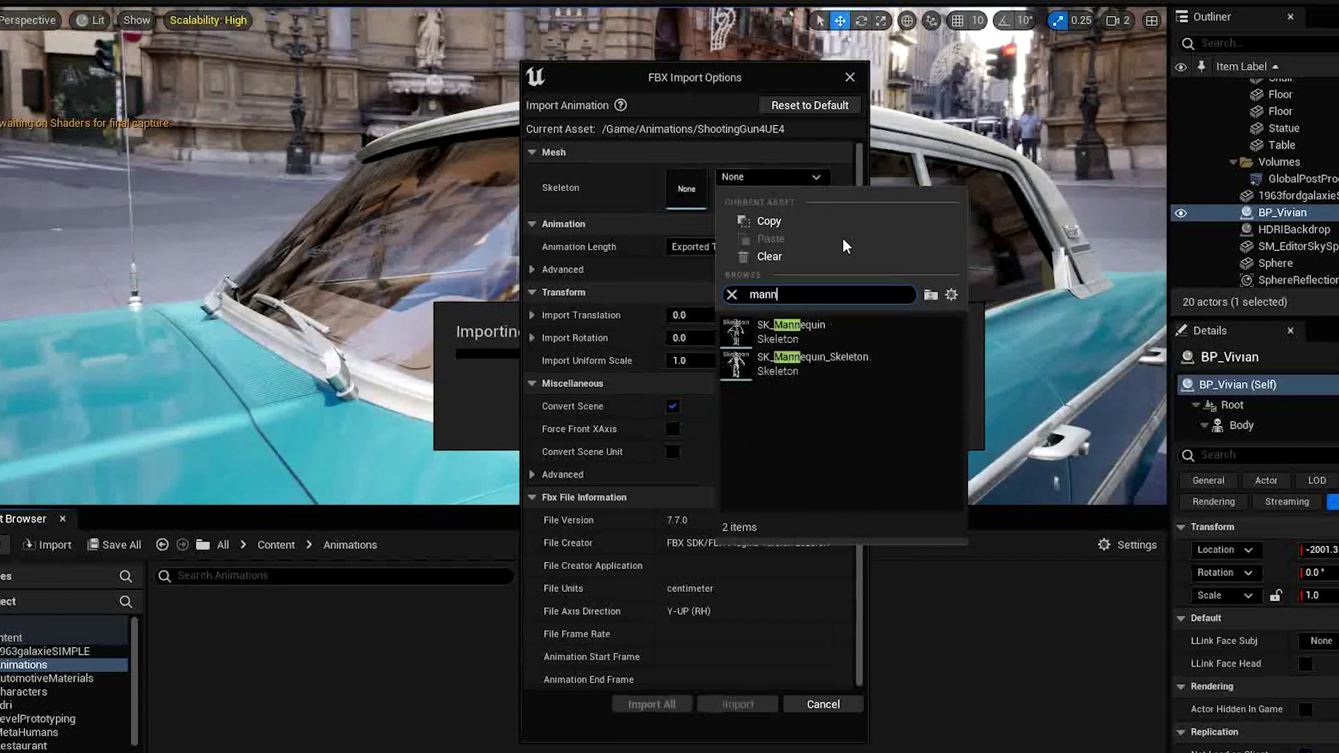
click(791, 364)
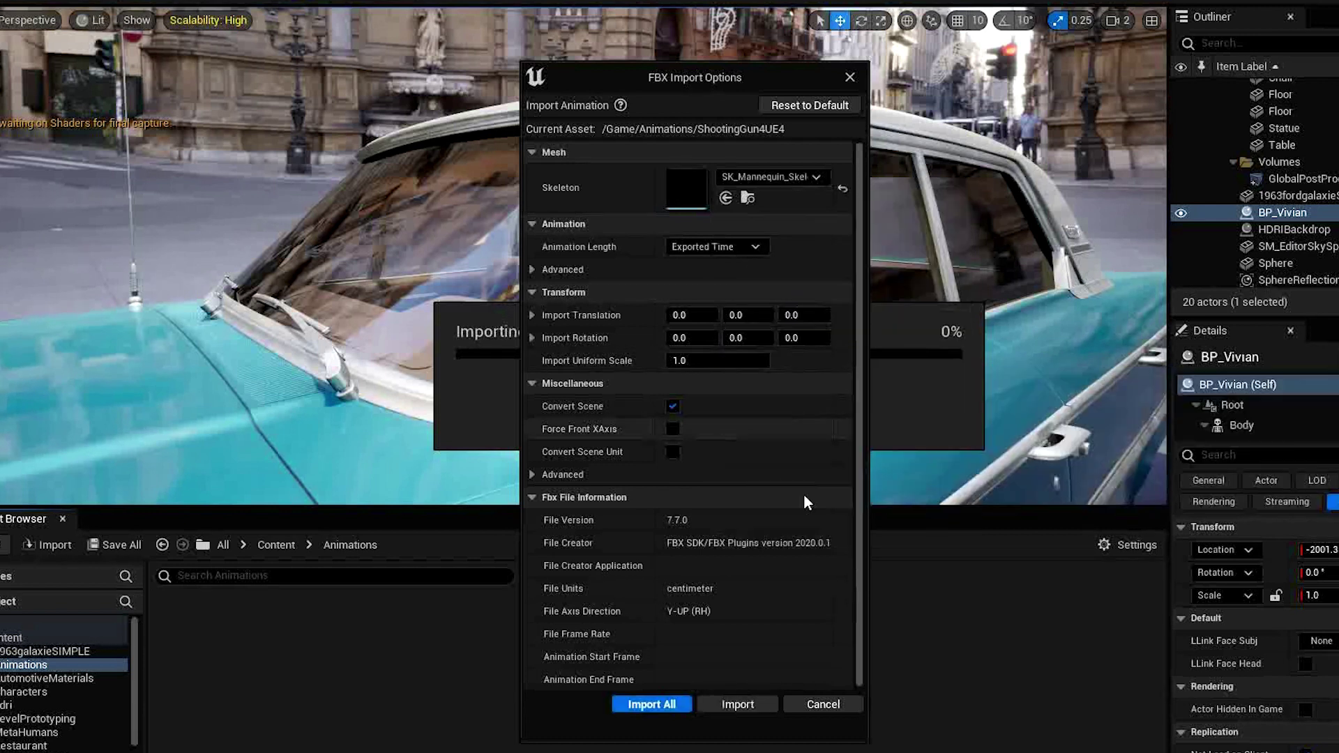
click(738, 703)
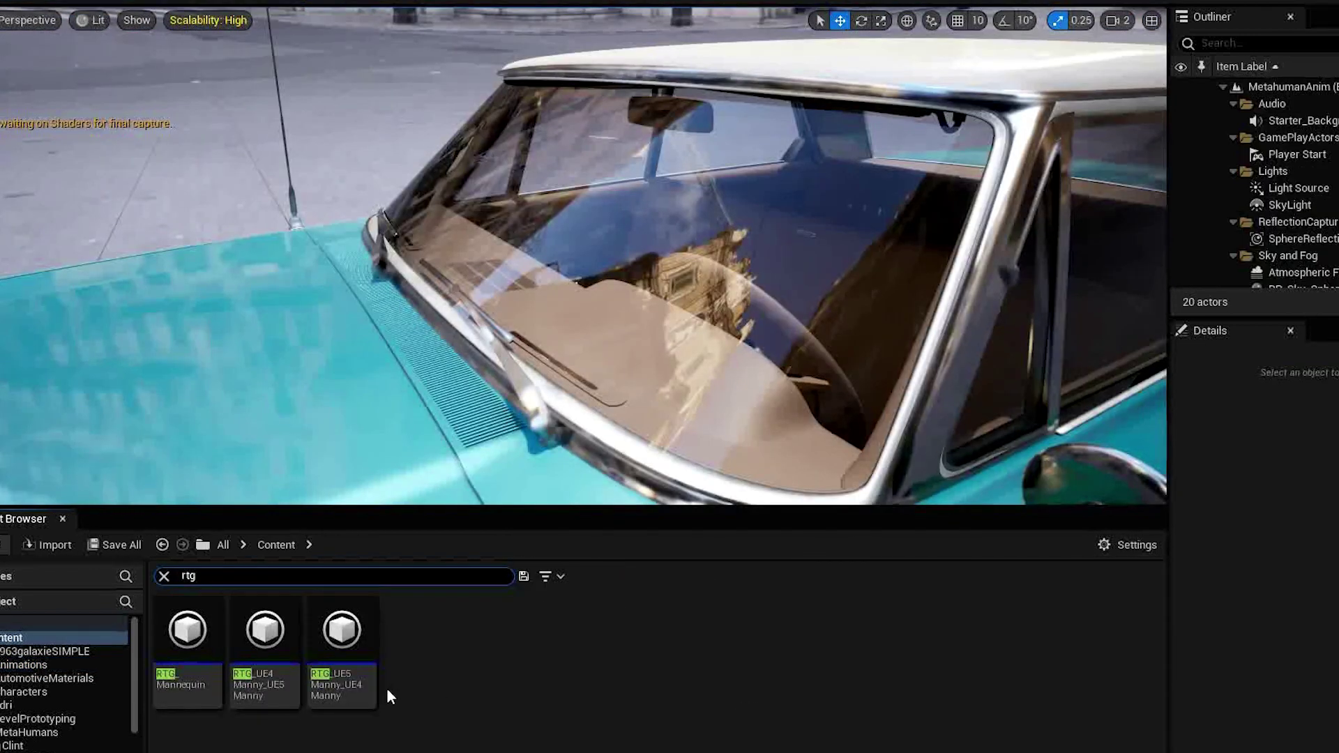
- Open the RTG_UE4Manny_UE5Manny retargeter and preview ShootingGun4UE4 on both mannequins
click(265, 638)
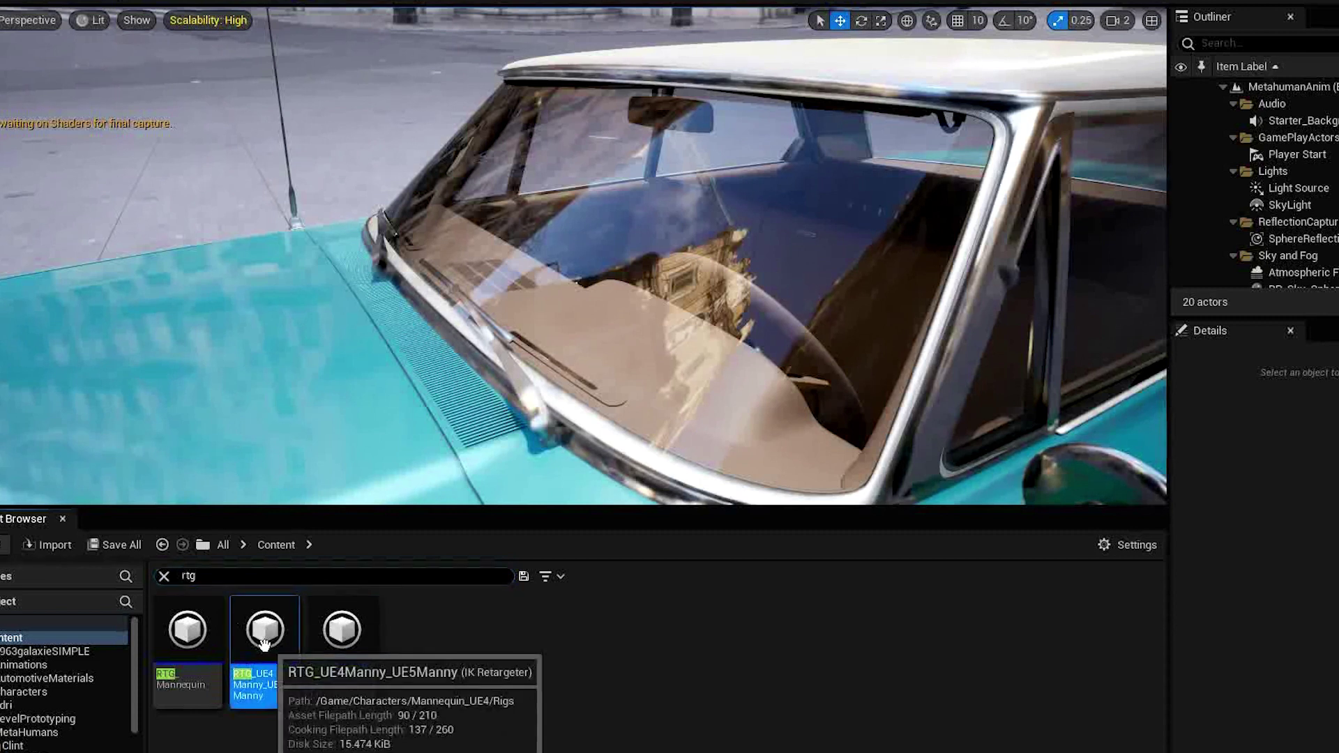
double_click(264, 644)
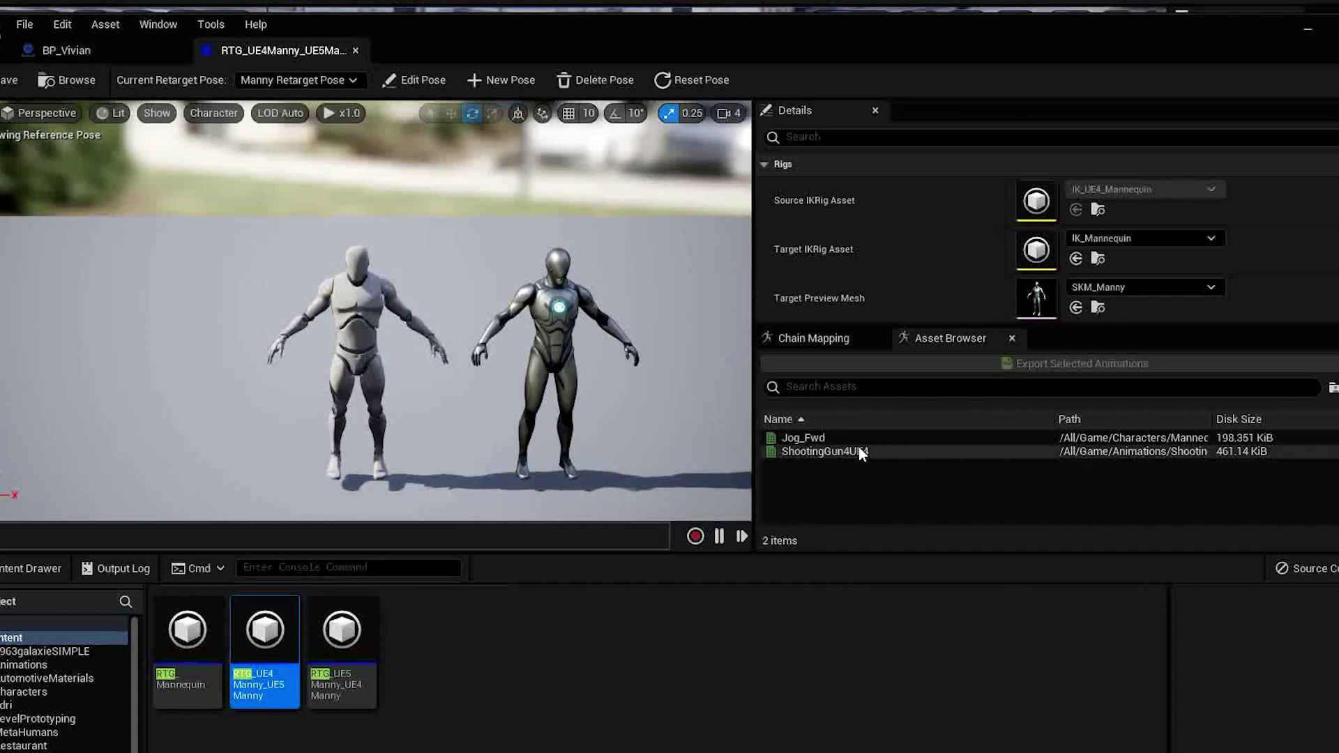
click(833, 452)
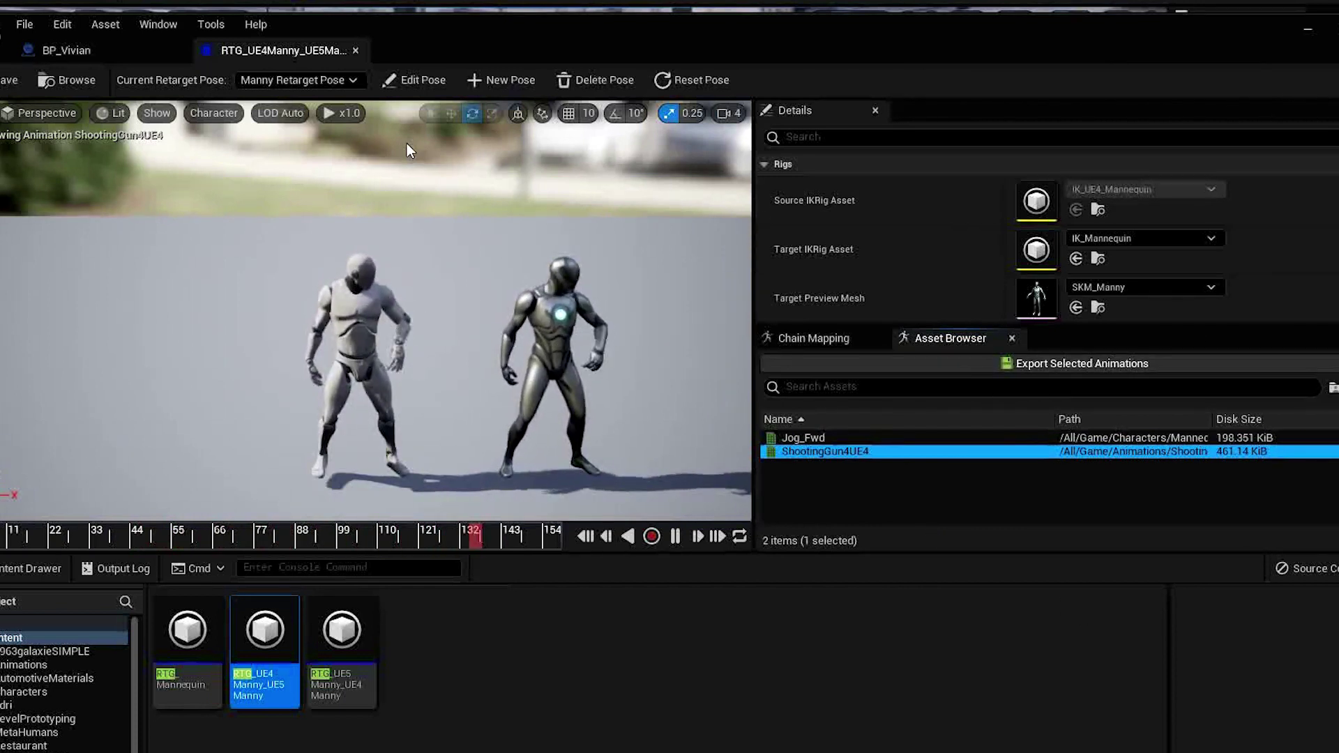
- Set the retargeter's Target Preview Mesh to f_tal_nrw_body_preview and preview ShootingGun4UE4 on it
click(66, 50)
click(51, 207)
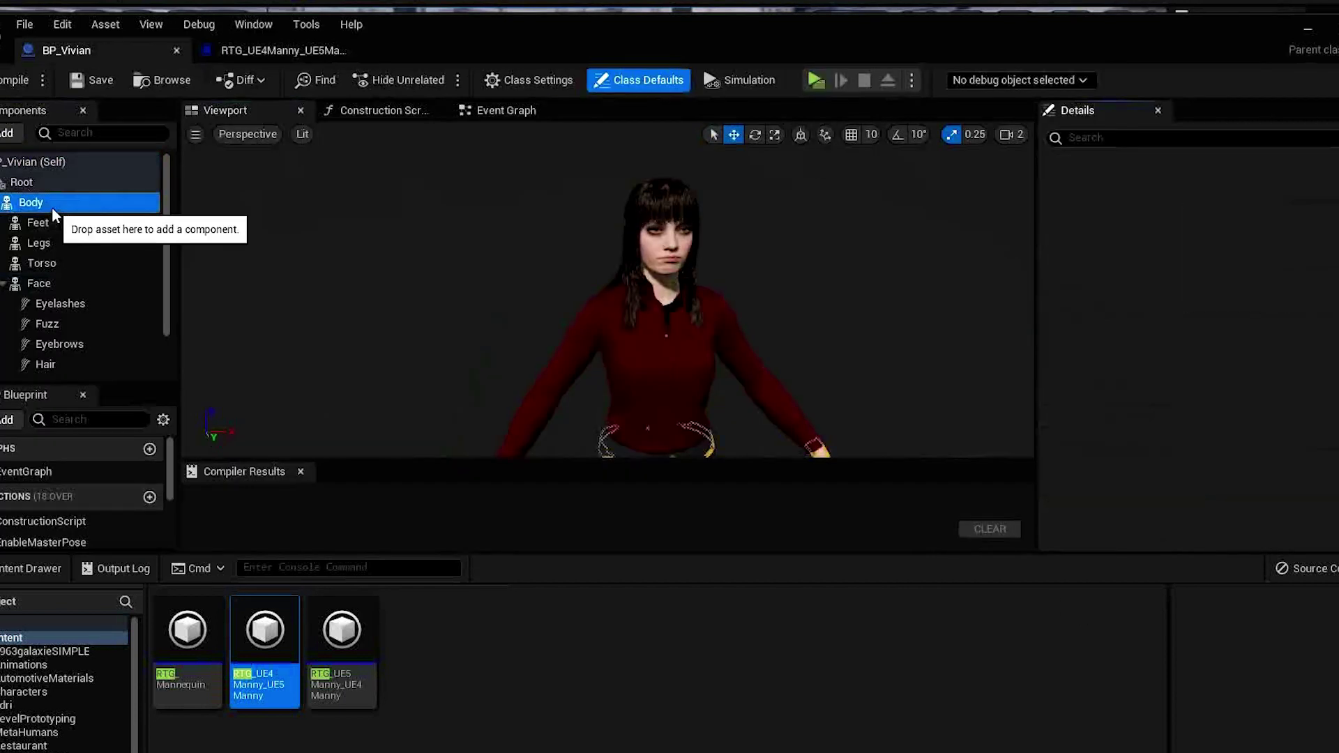
scroll(1186, 349, down, 10)
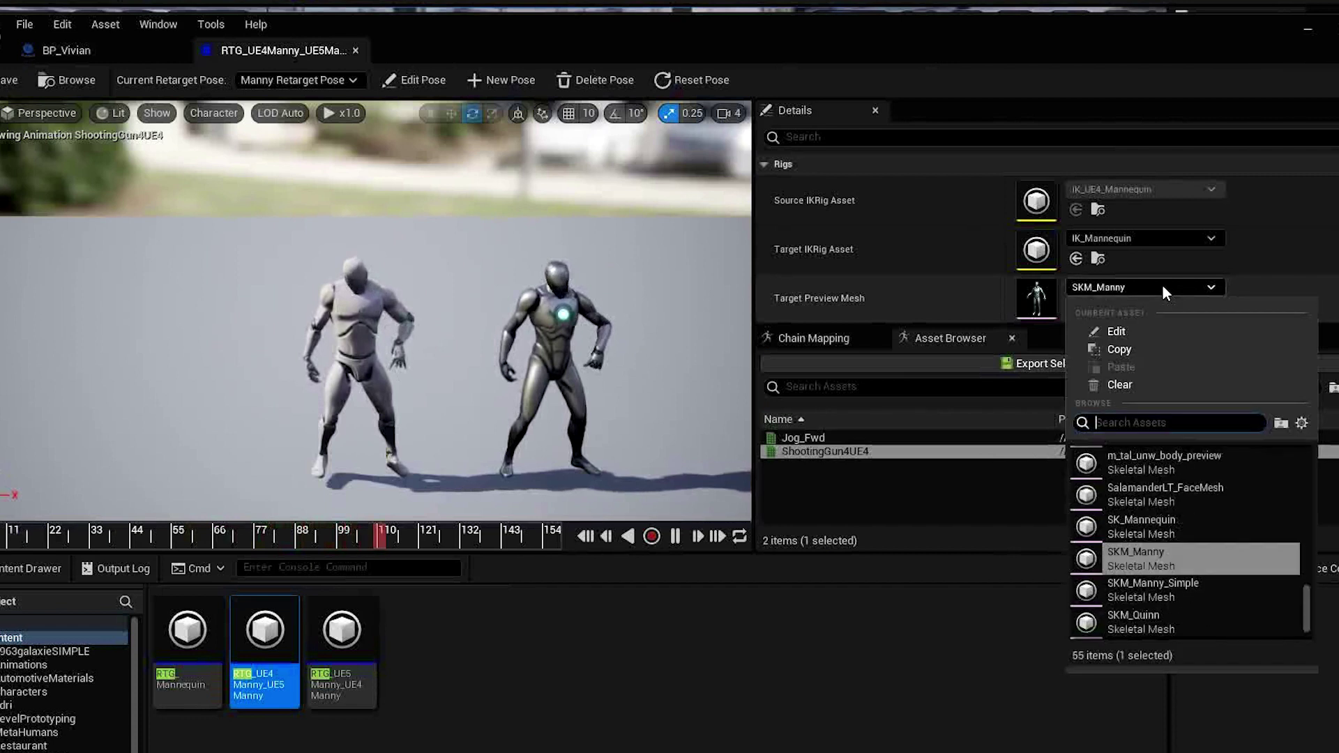
text(f)
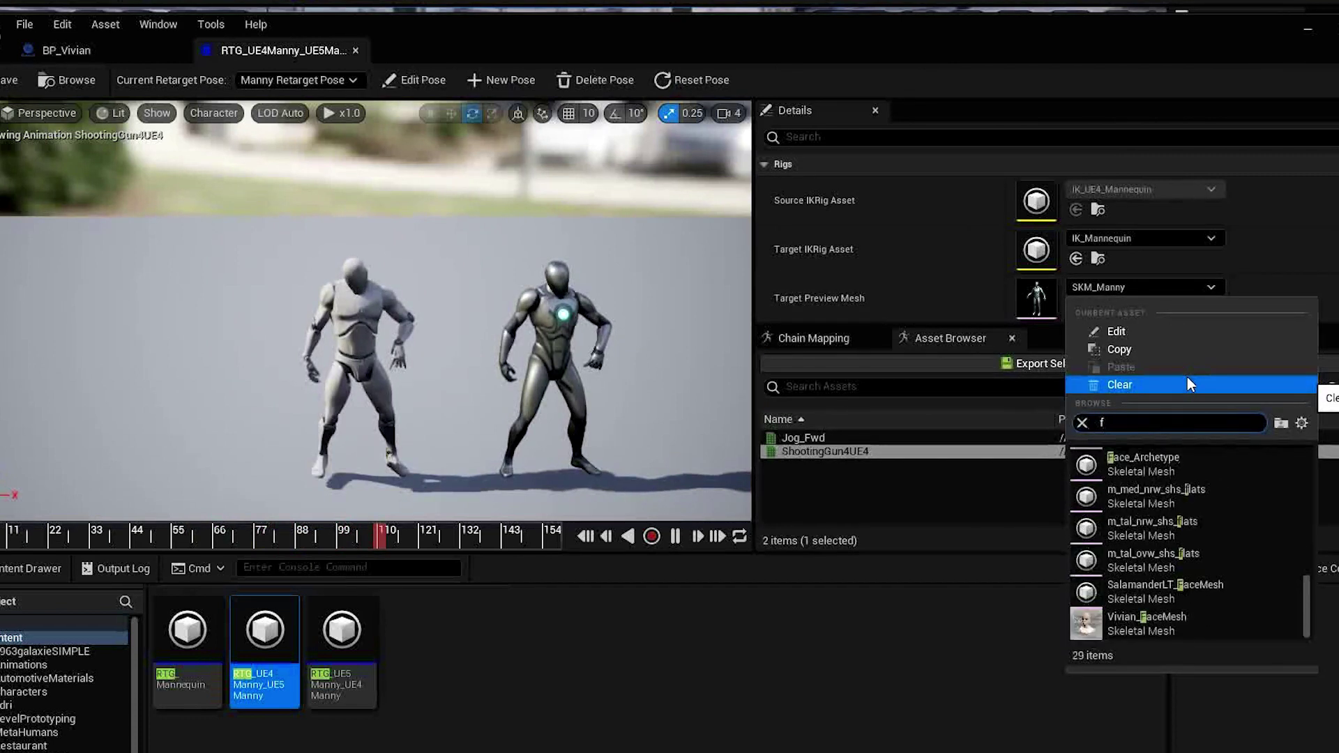
text(_tal)
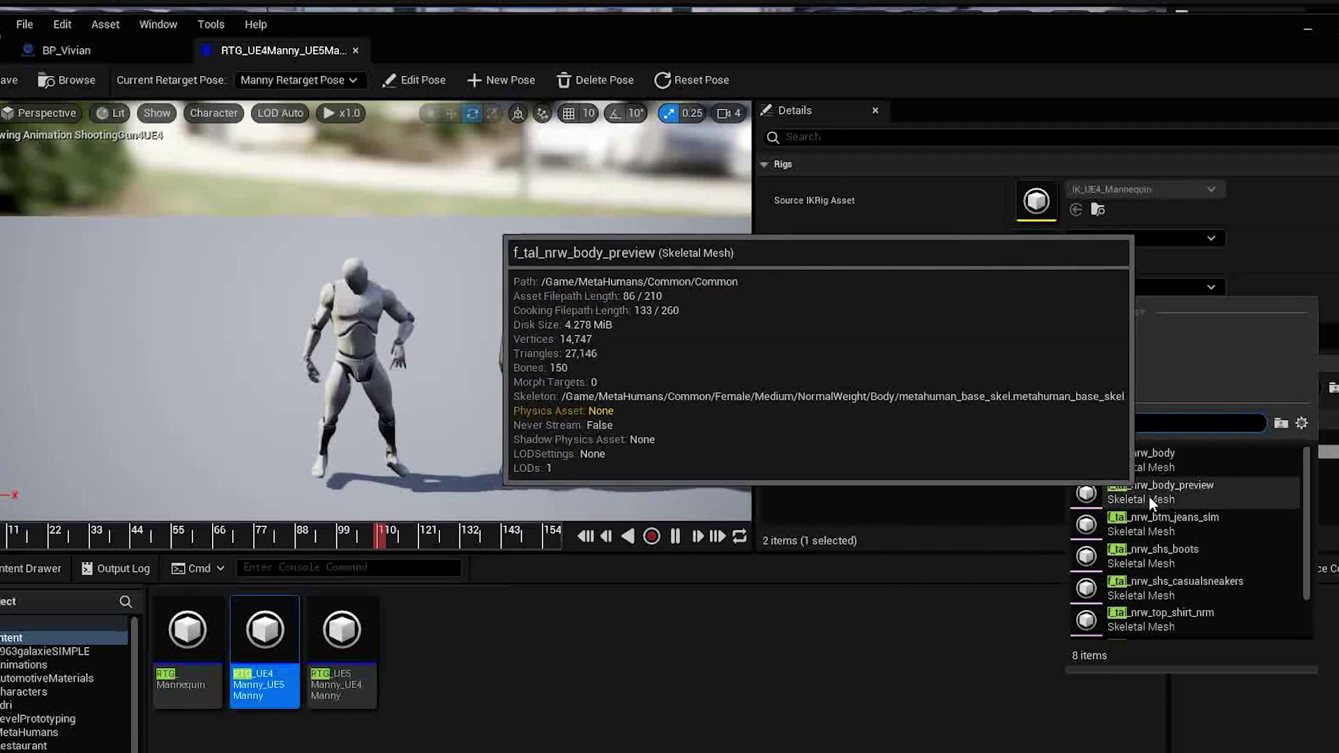
click(1149, 495)
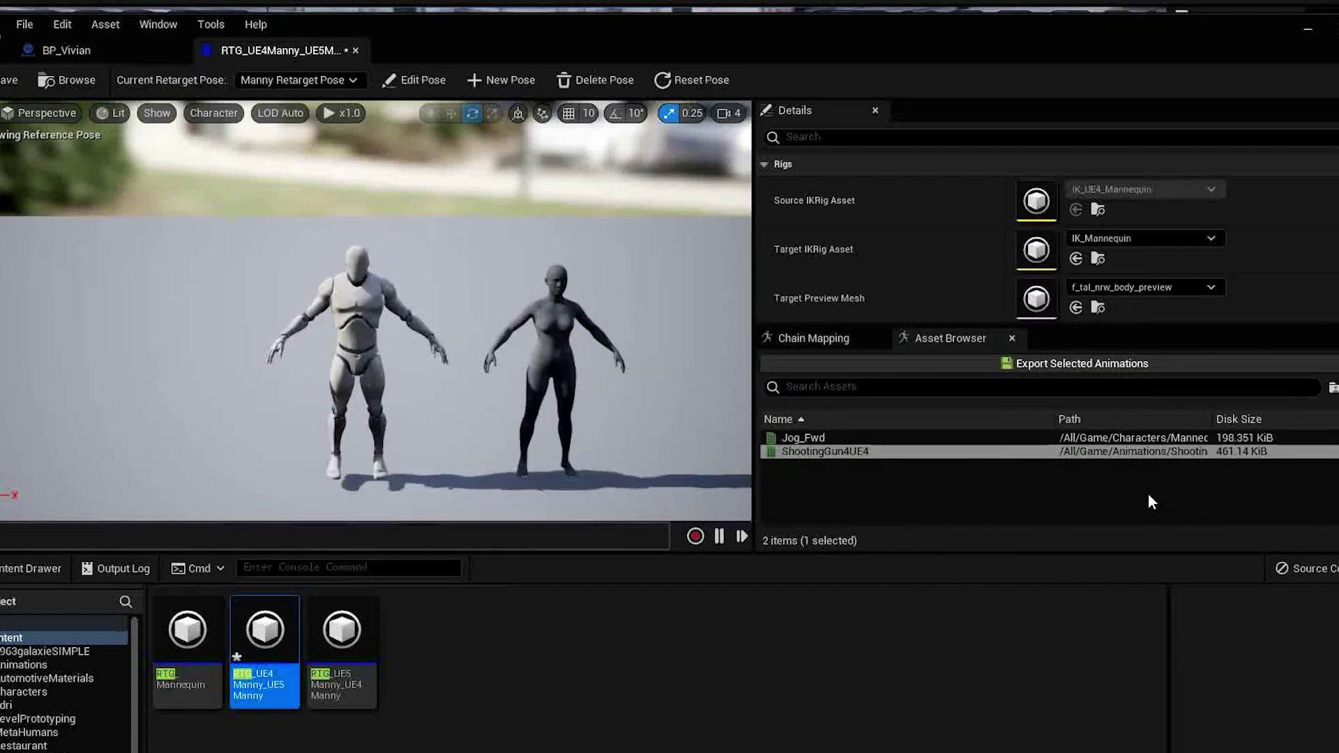
click(950, 452)
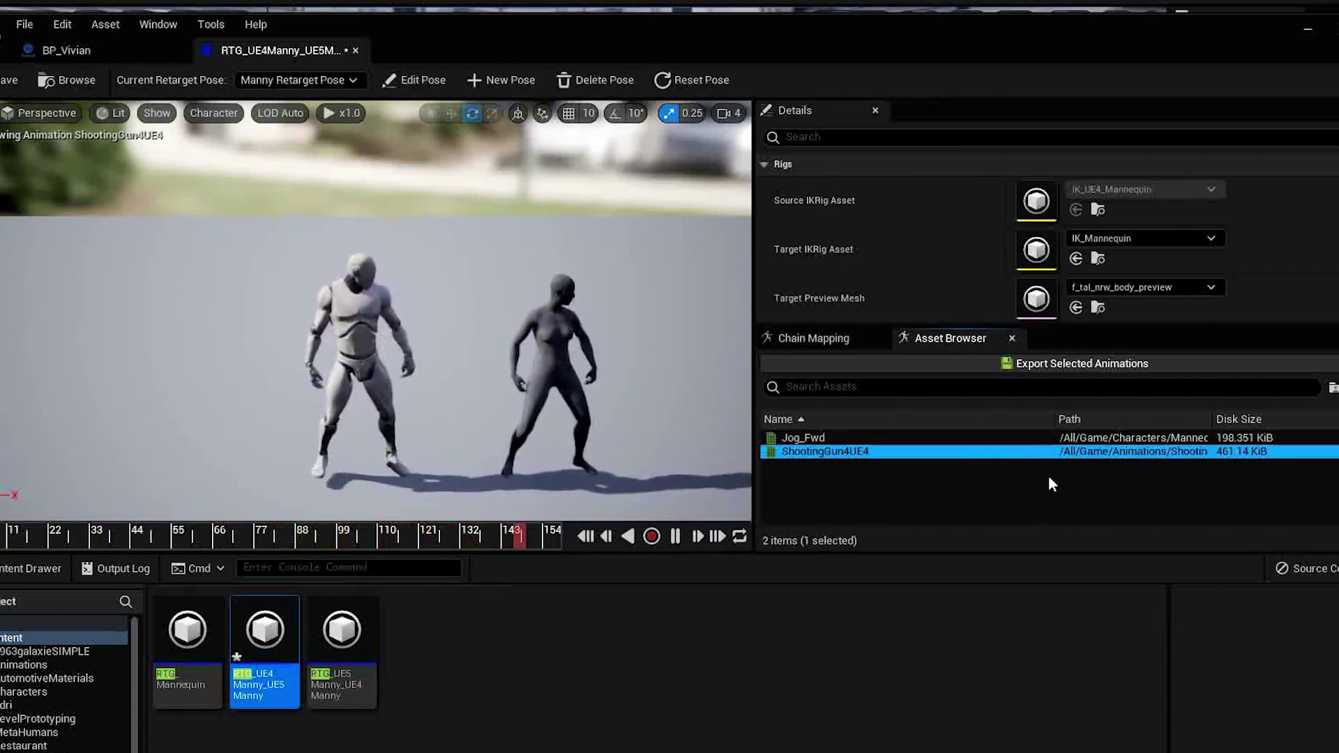
- Export ShootingGun4UE4_Retargeted into the Animations folder and open it in its animation editor
click(1077, 366)
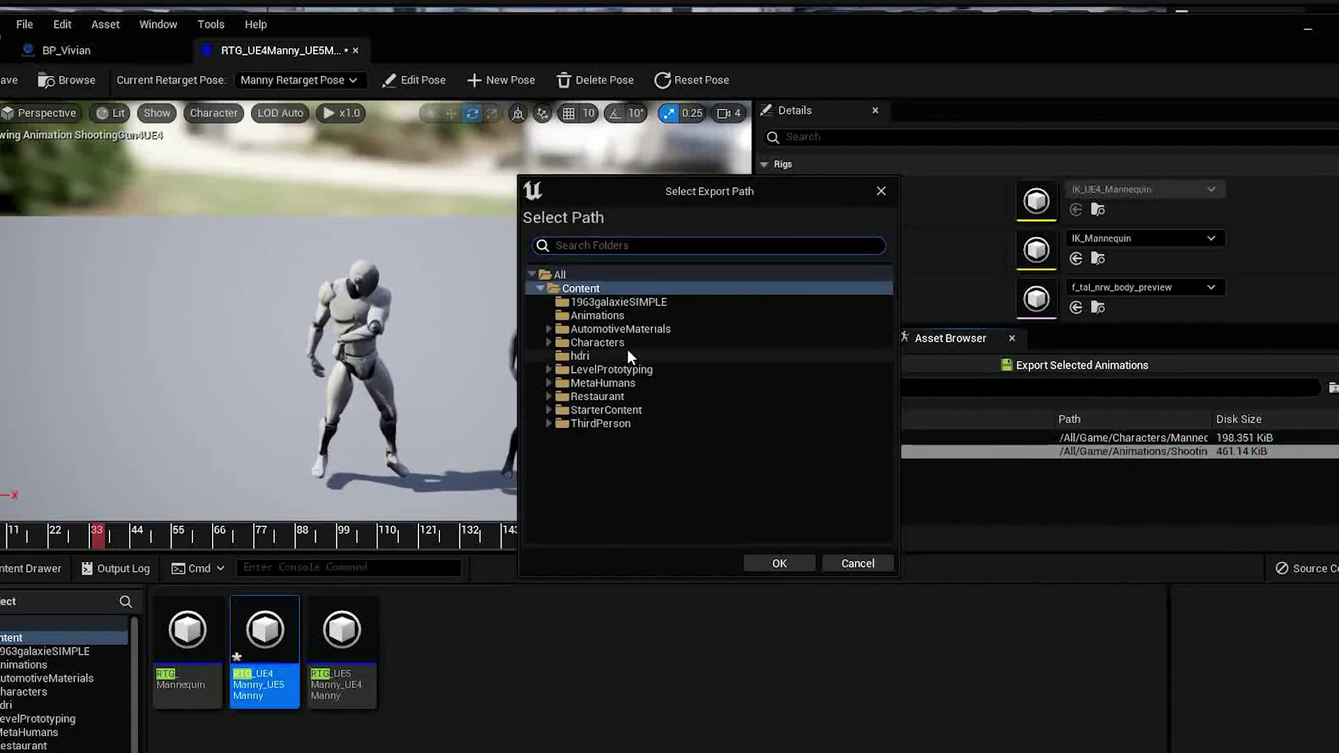
click(600, 313)
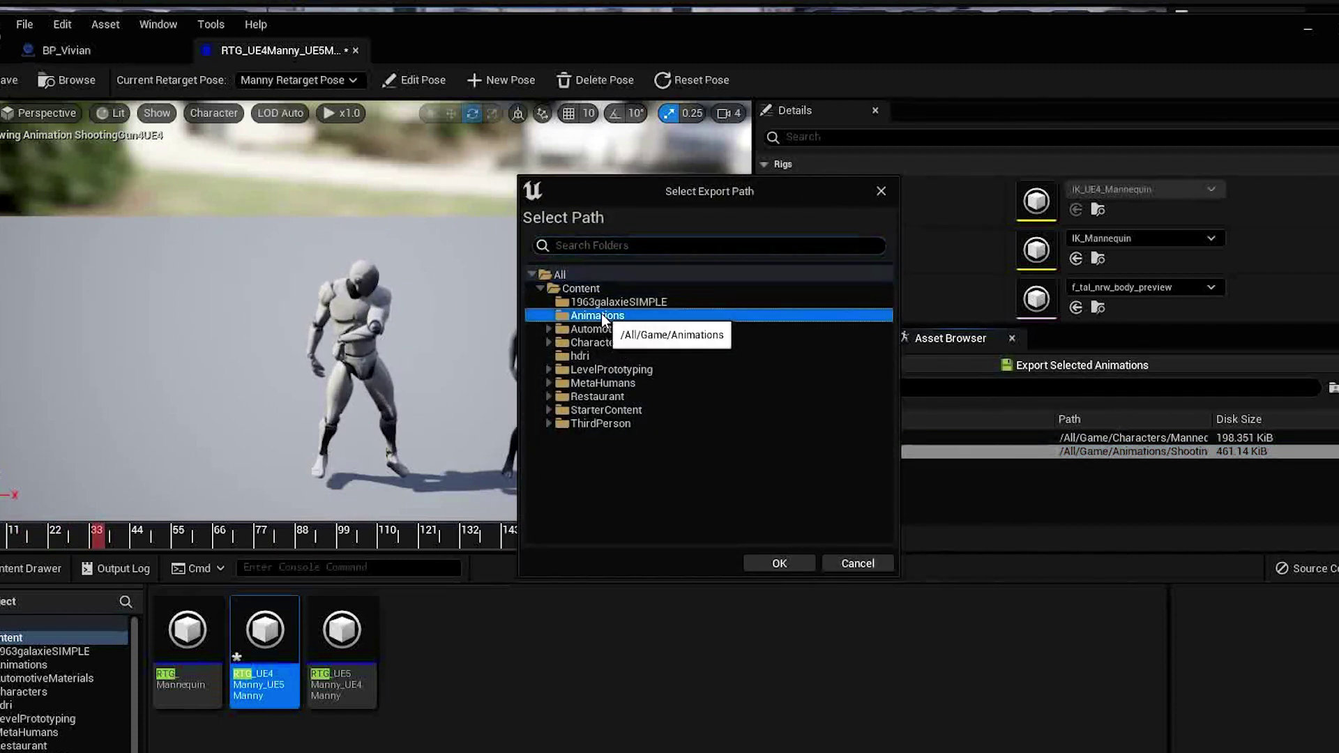
click(780, 563)
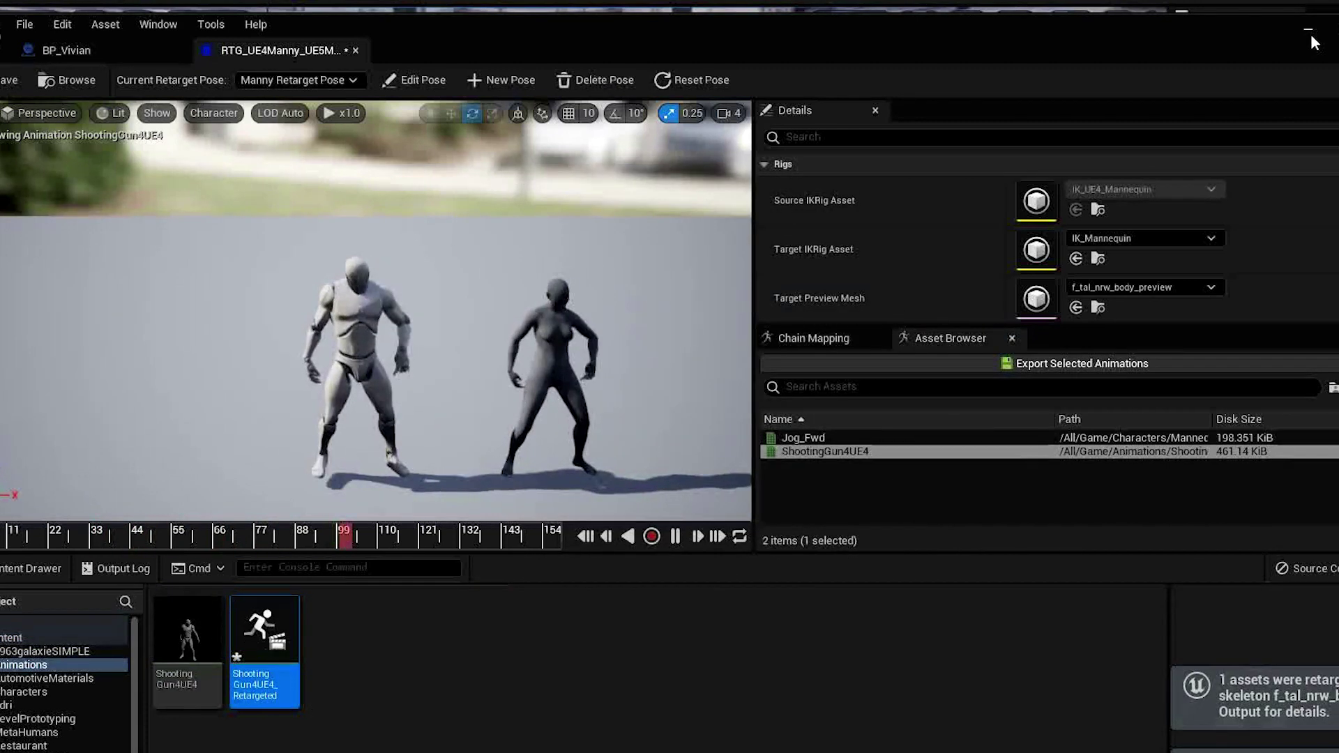
click(288, 575)
double_click(262, 657)
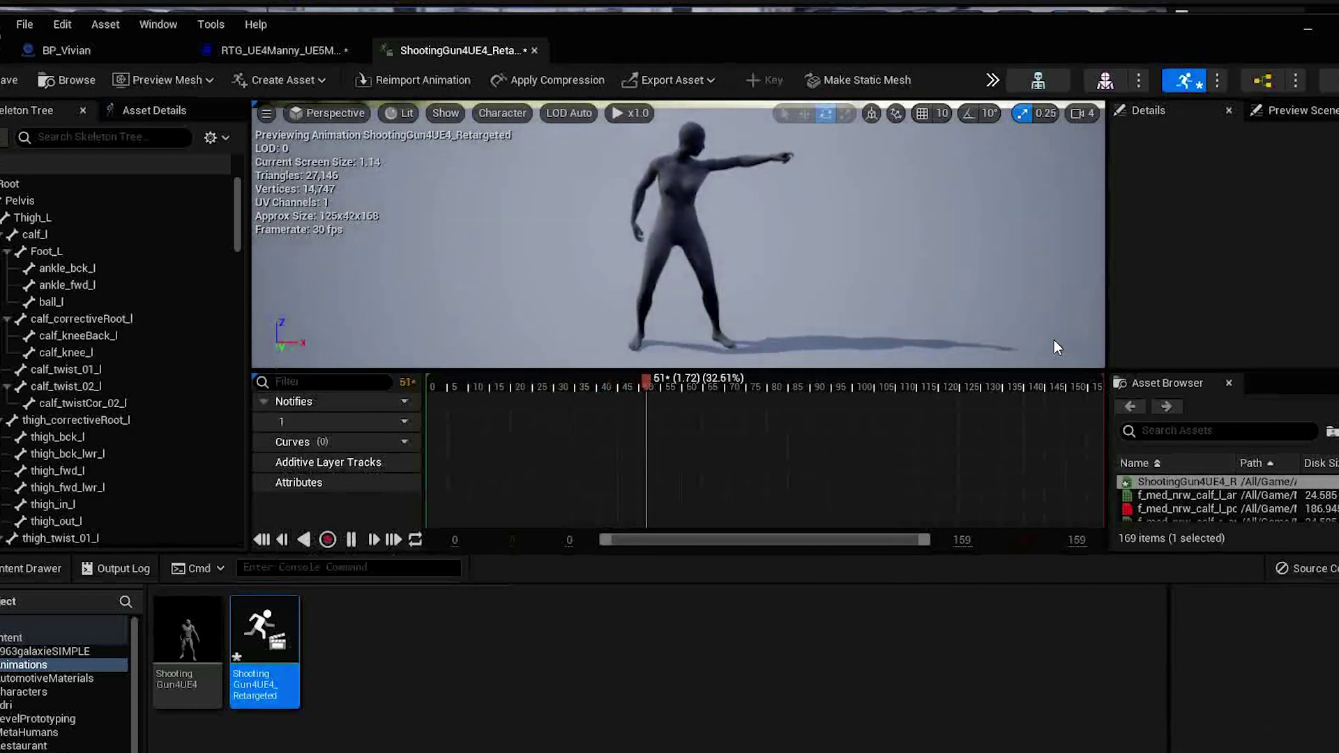
- Add BP_Vivian to the MetaAnimTest sequence and delete its MetaHuman_ControlRig track
click(1309, 32)
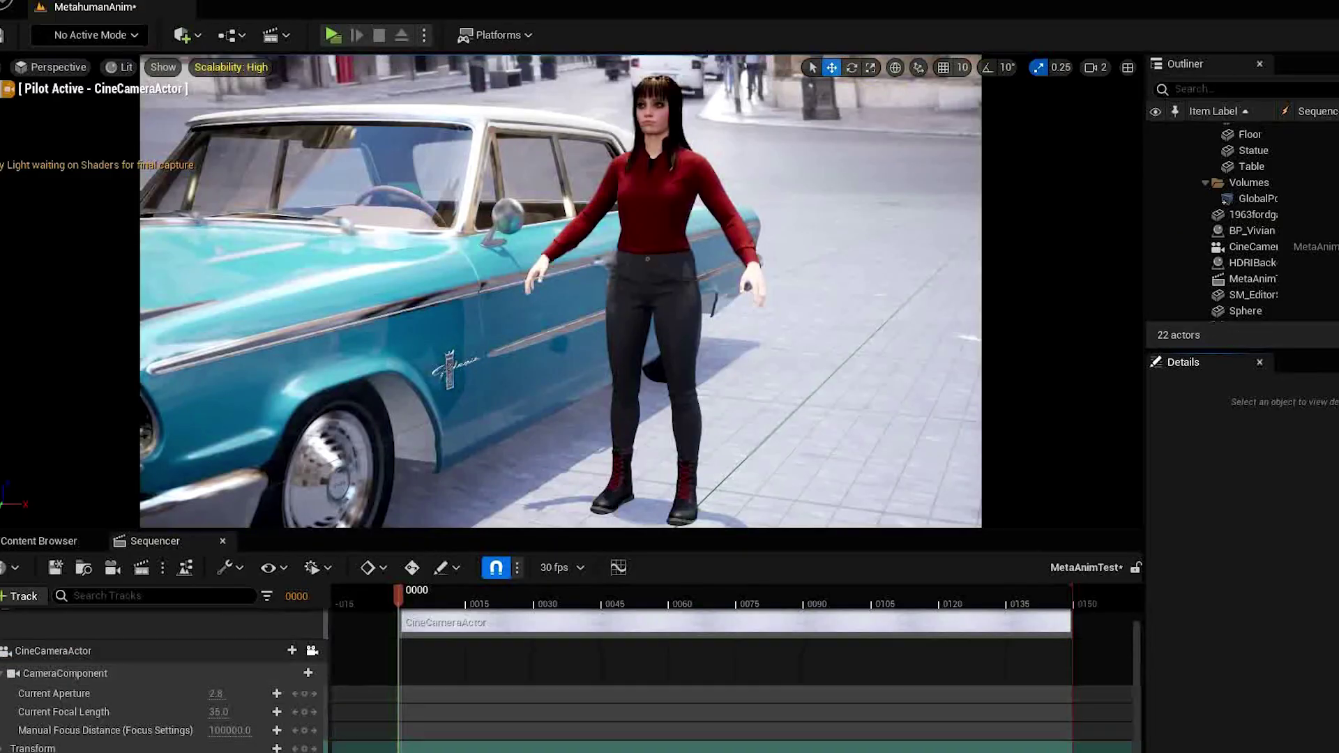
click(1262, 233)
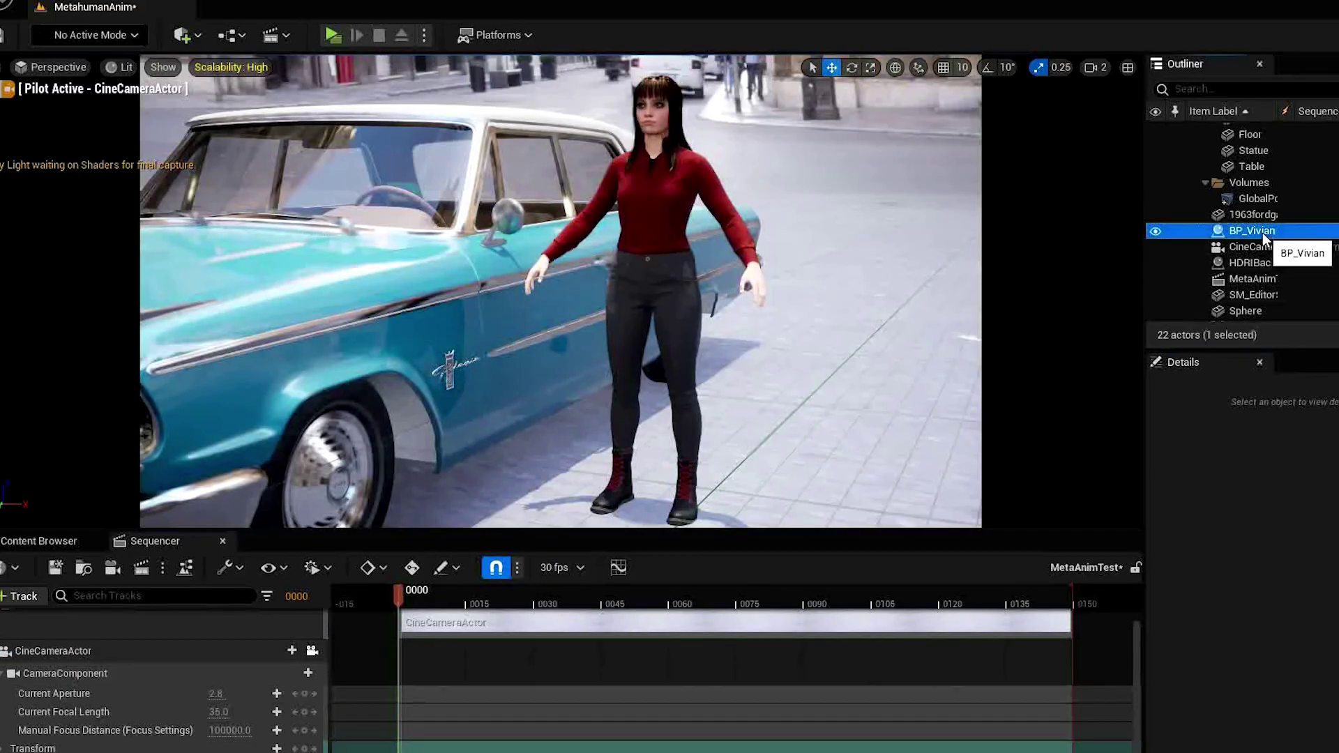
drag(1262, 232, 542, 491)
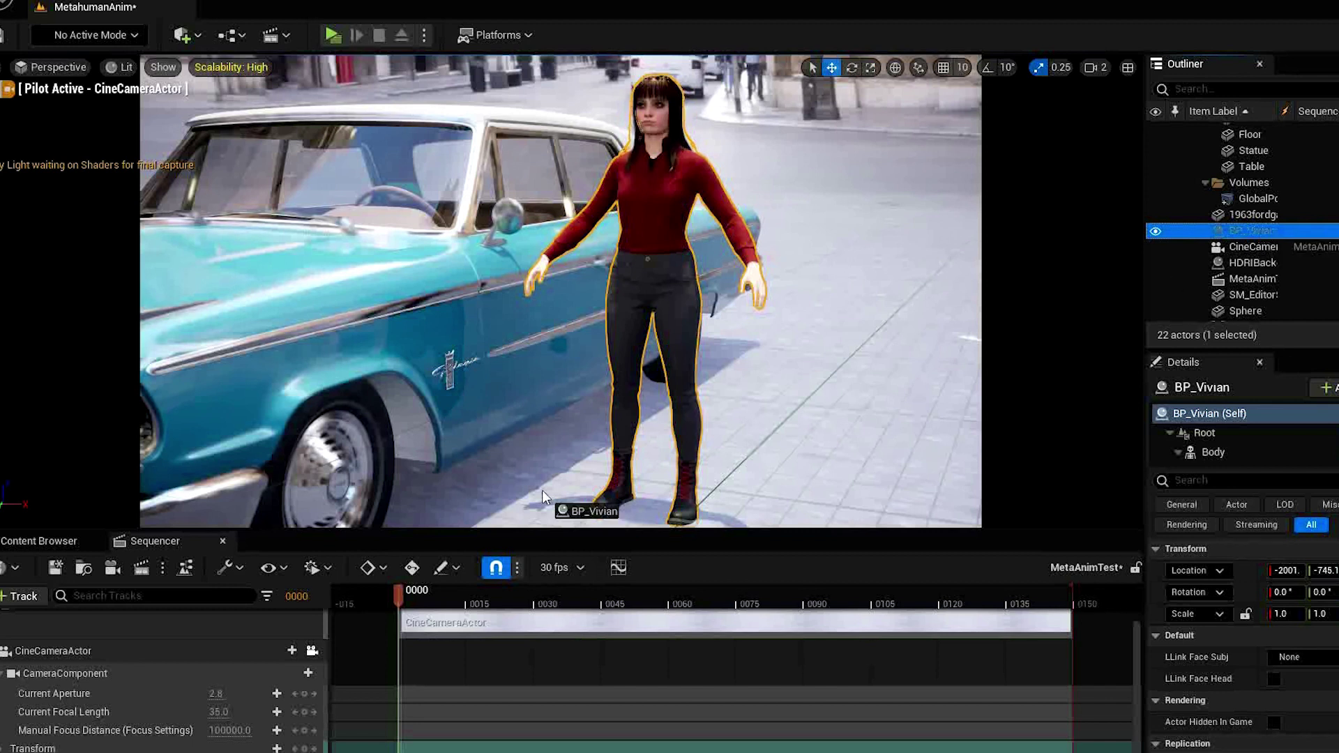
drag(167, 687, 168, 687)
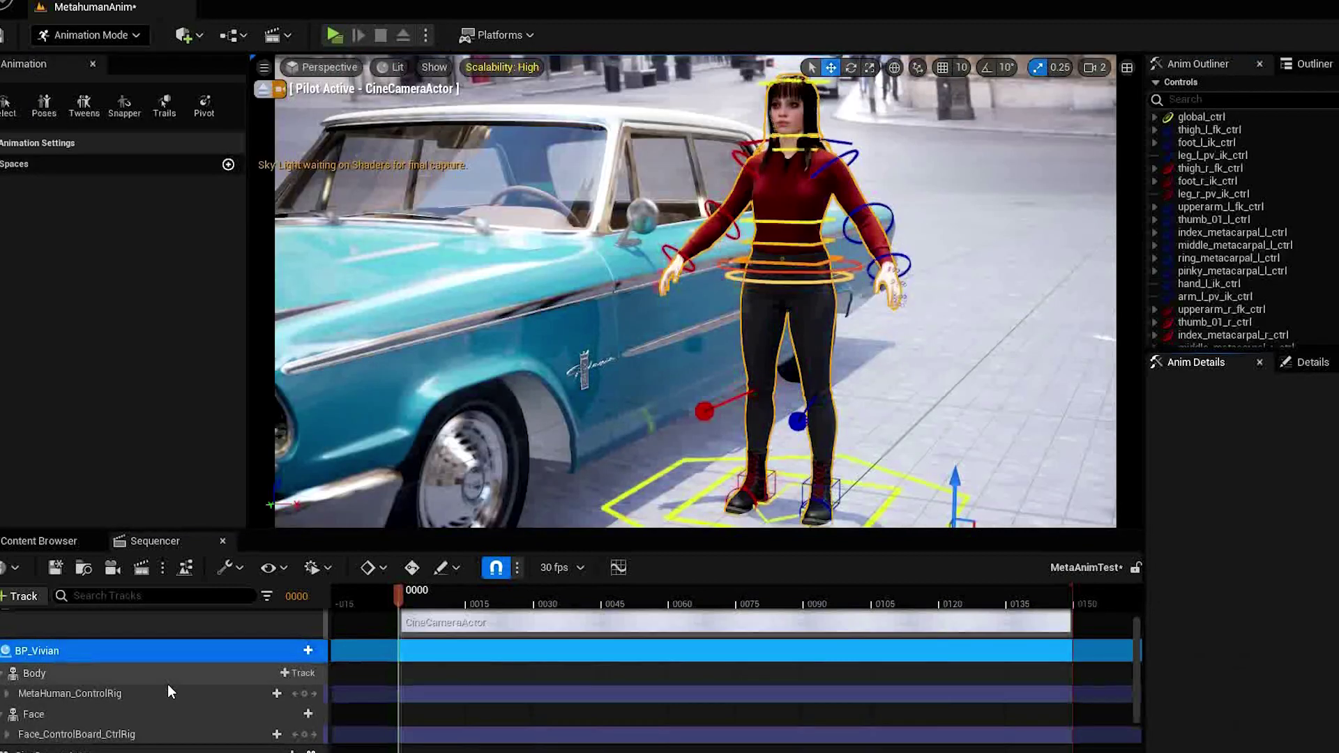
click(148, 695)
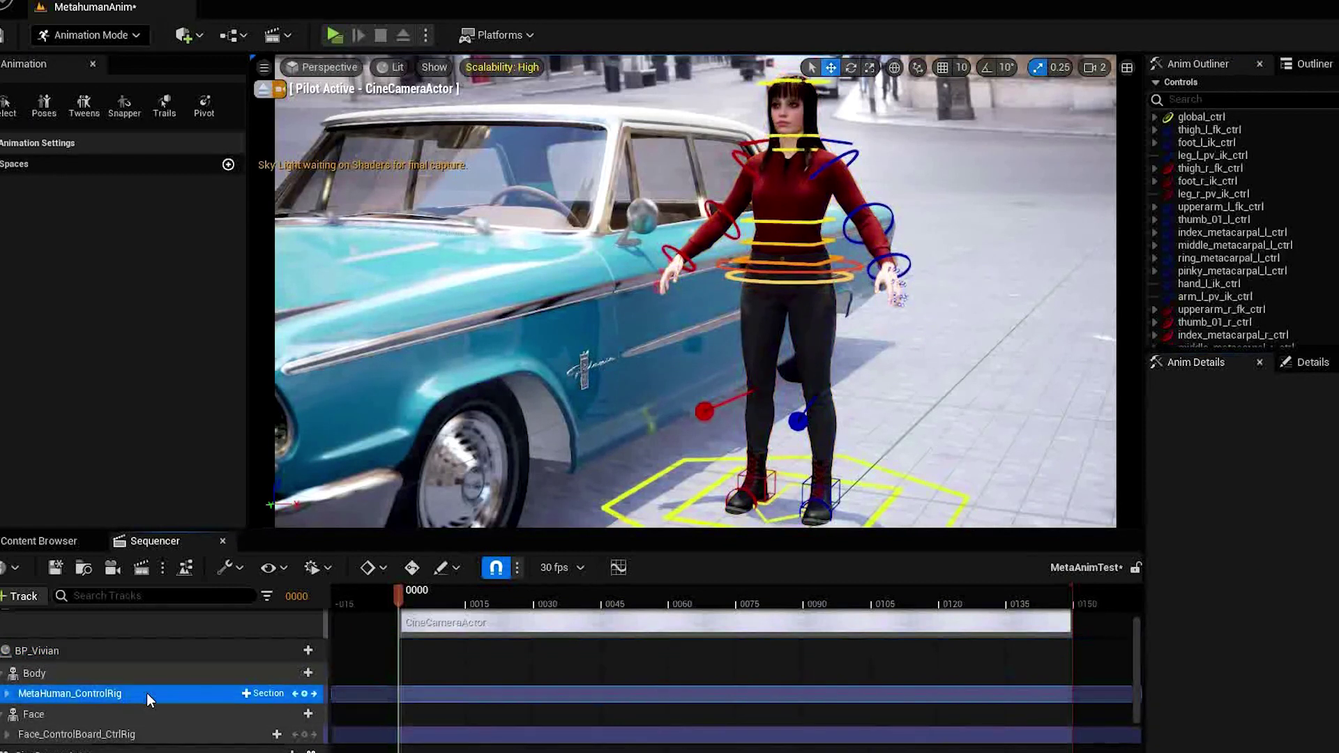
key(Delete)
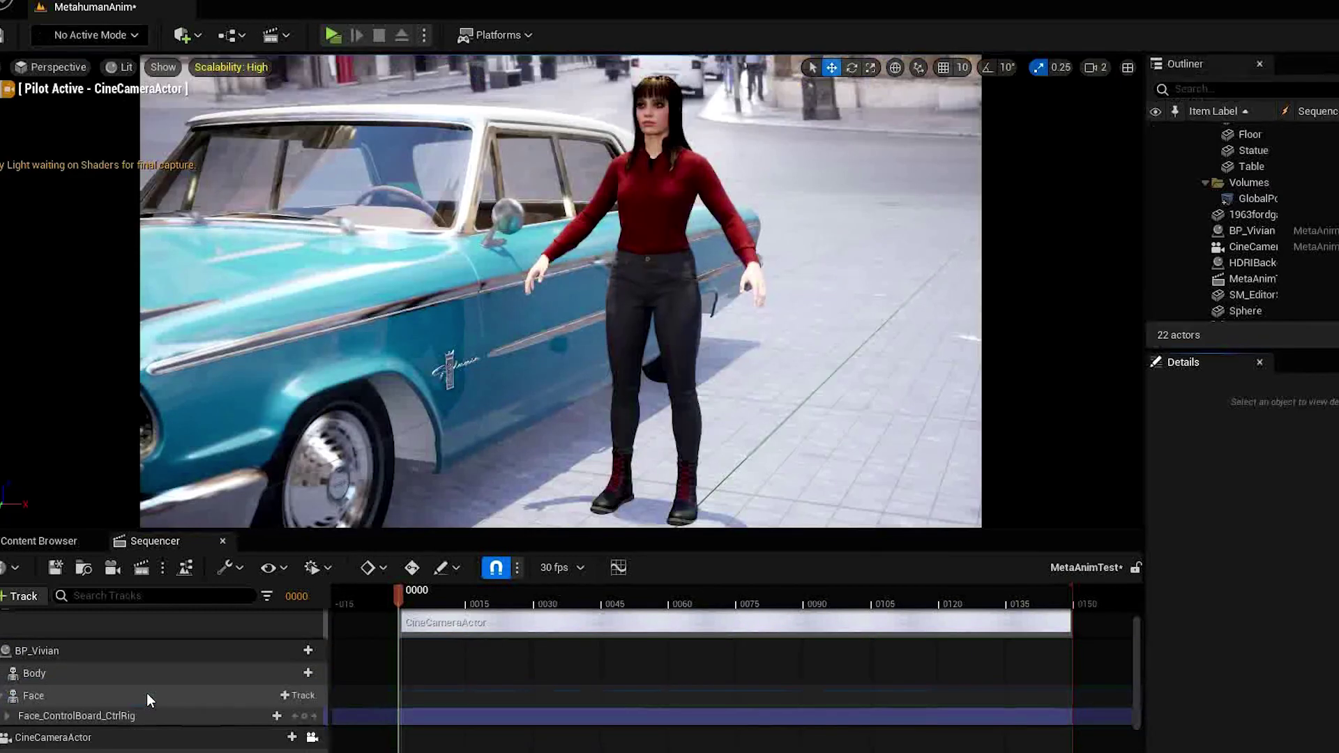
- Give the Body track a ShootingGun4UE4_Retargeted animation and play the sequence
click(156, 680)
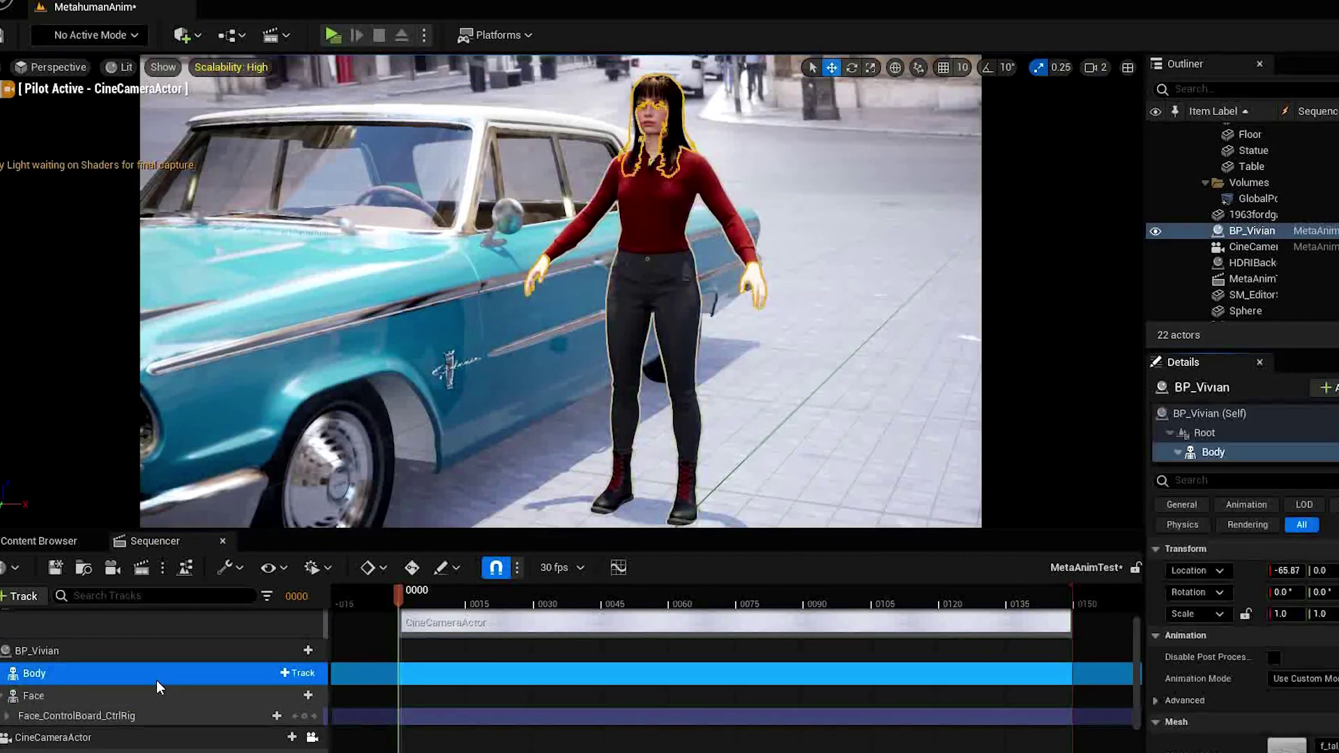
click(300, 674)
mouse_move(504, 5)
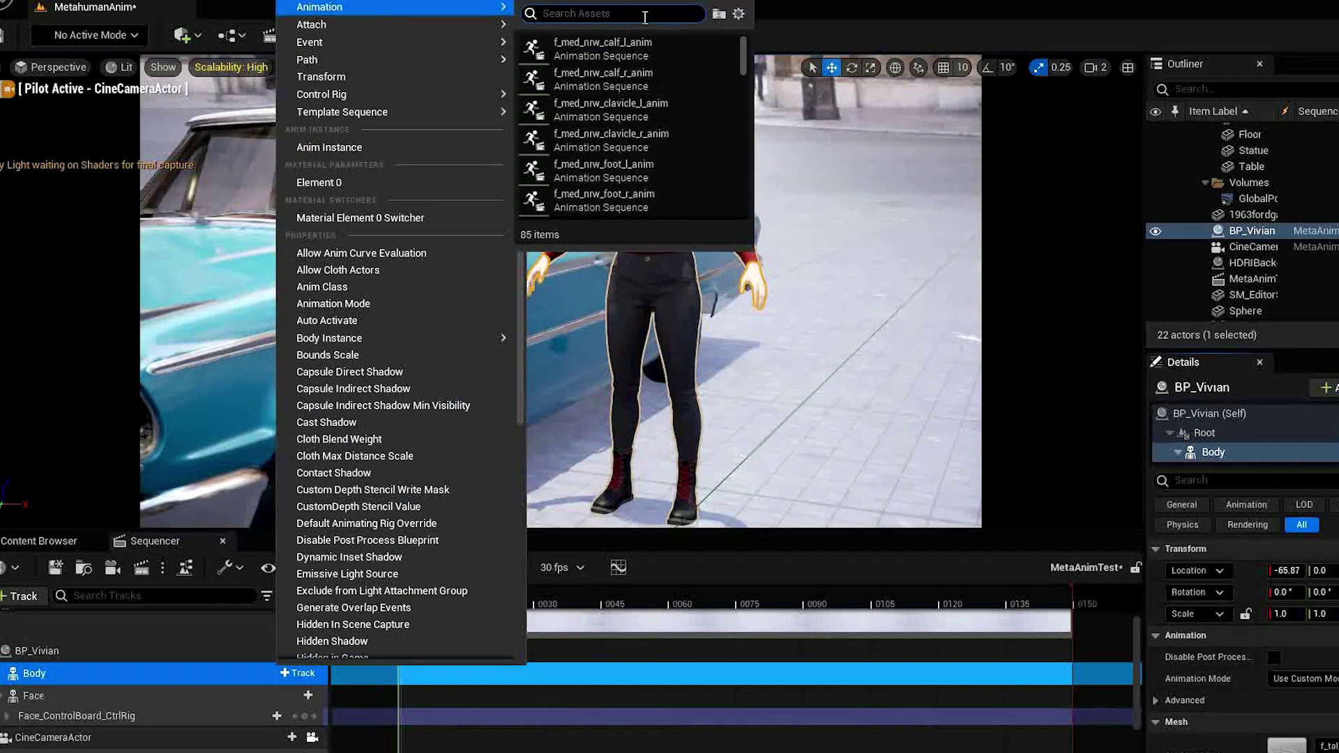
text(shoo)
click(629, 44)
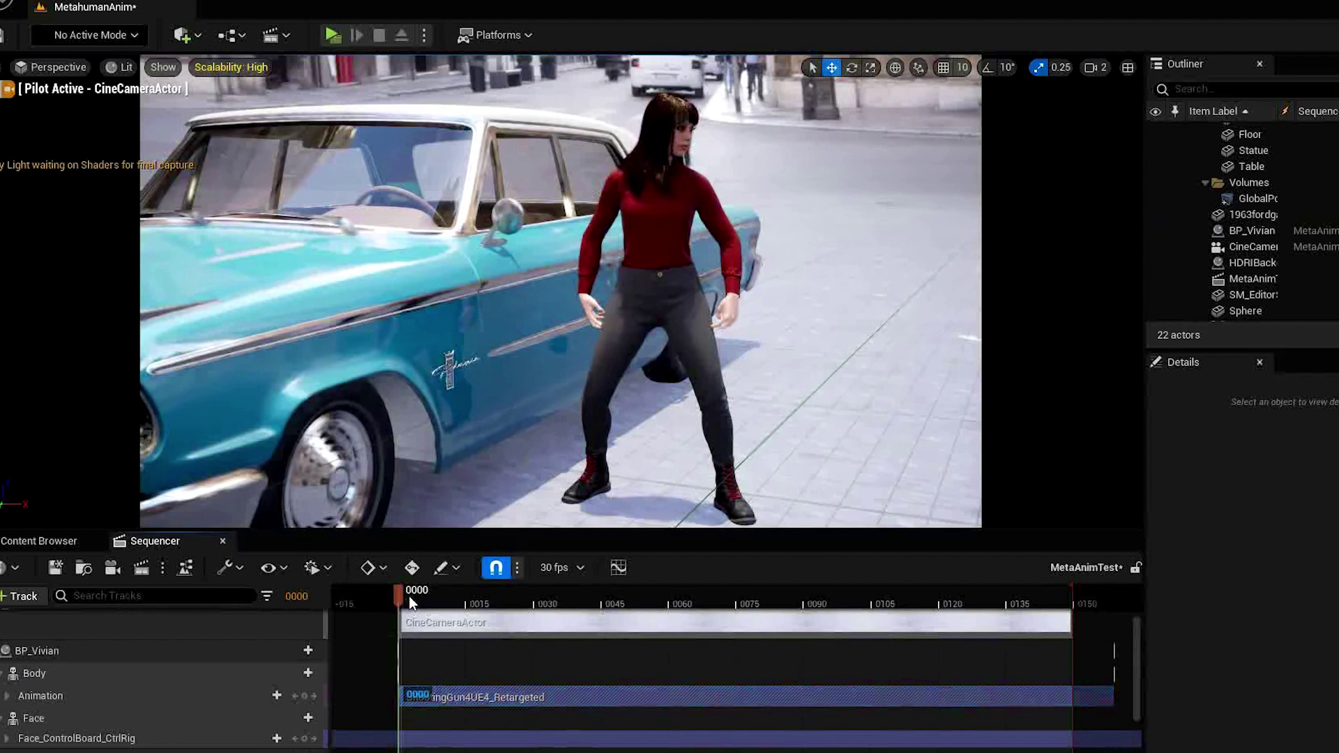
key(space)
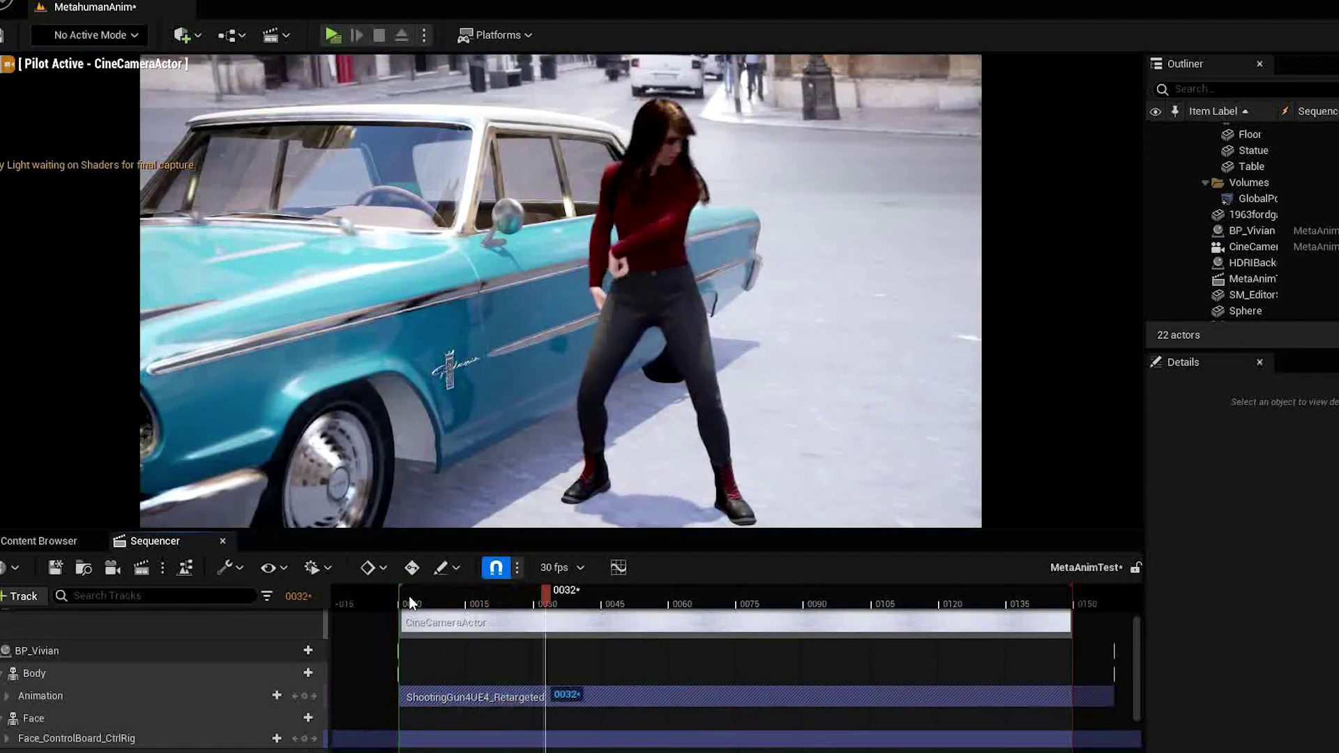